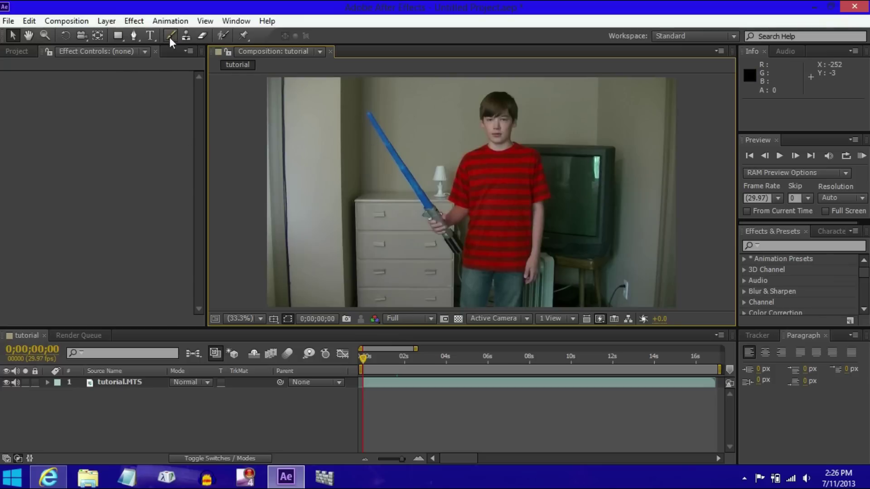
Trace the toy sword blade as a closed shape path from hilt to tip
left_click(132, 35)
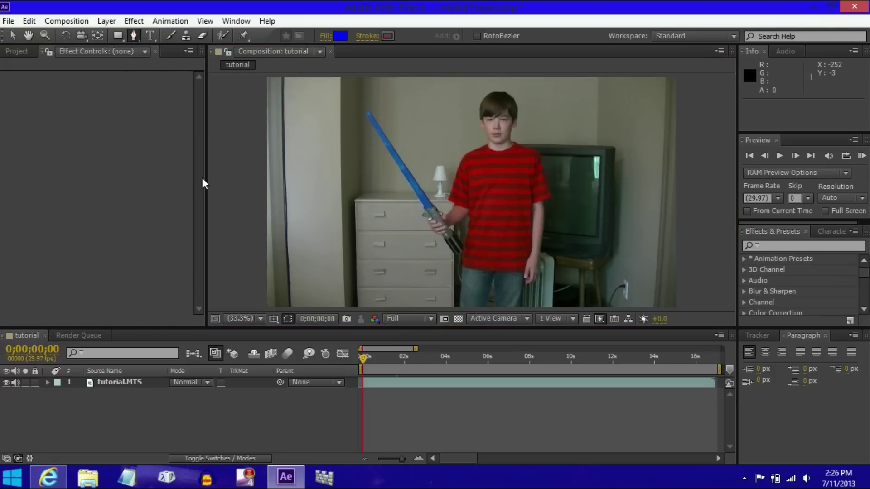
left_click(194, 412)
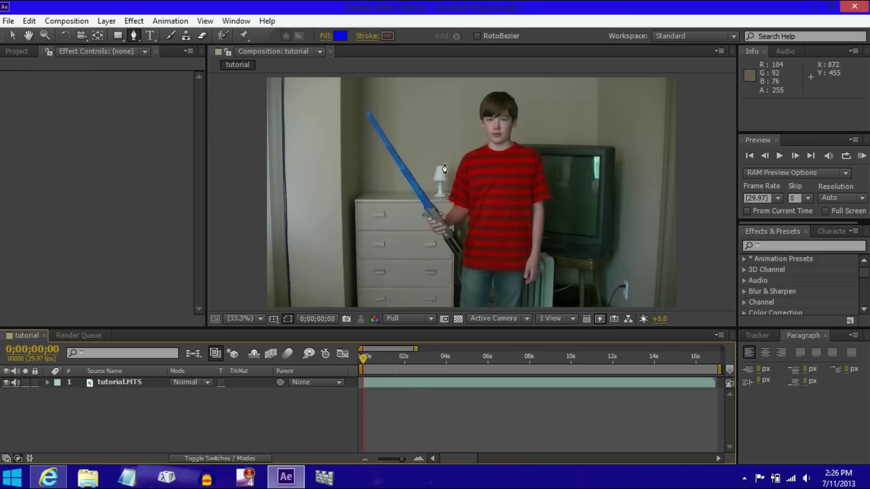
left_click(423, 207)
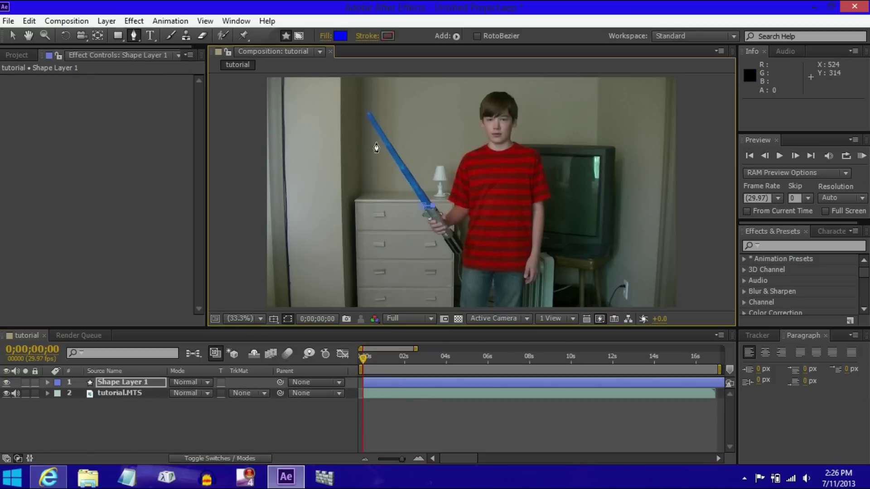
left_click(371, 111)
left_click(365, 114)
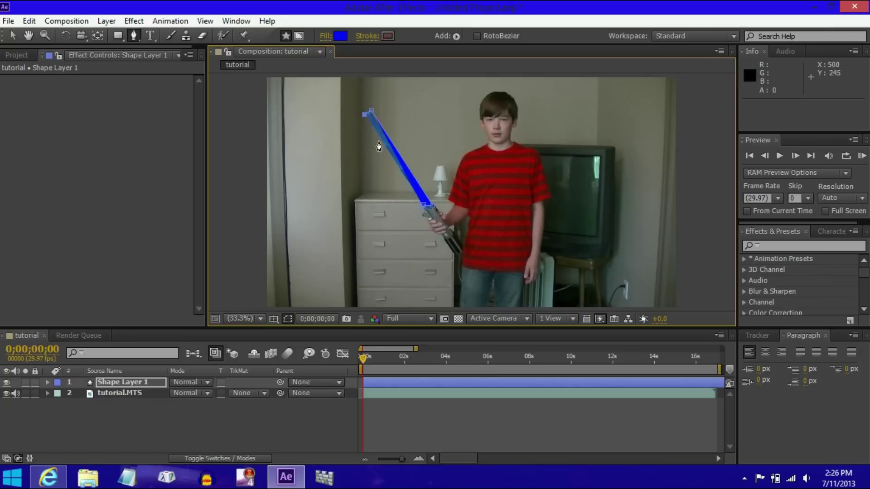
left_click(426, 207)
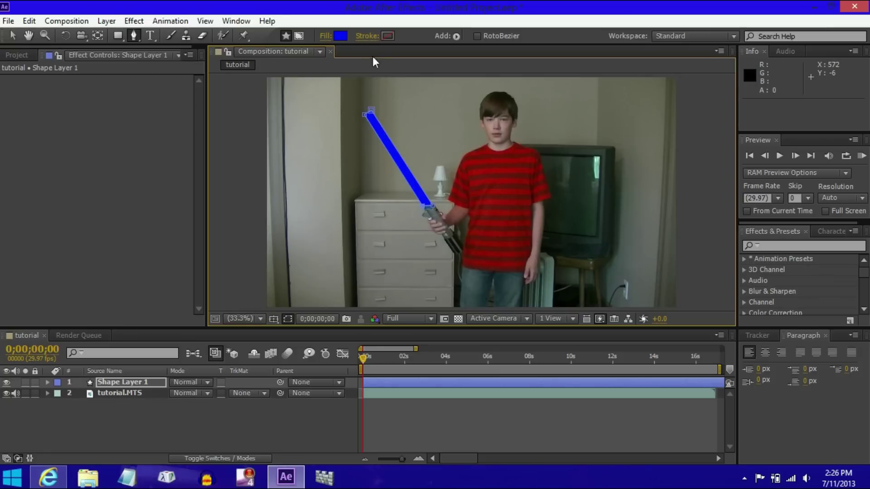
Set the blade shape's fill colour to white (FFFFFF)
left_click(339, 36)
left_click_drag(276, 363, 172, 292)
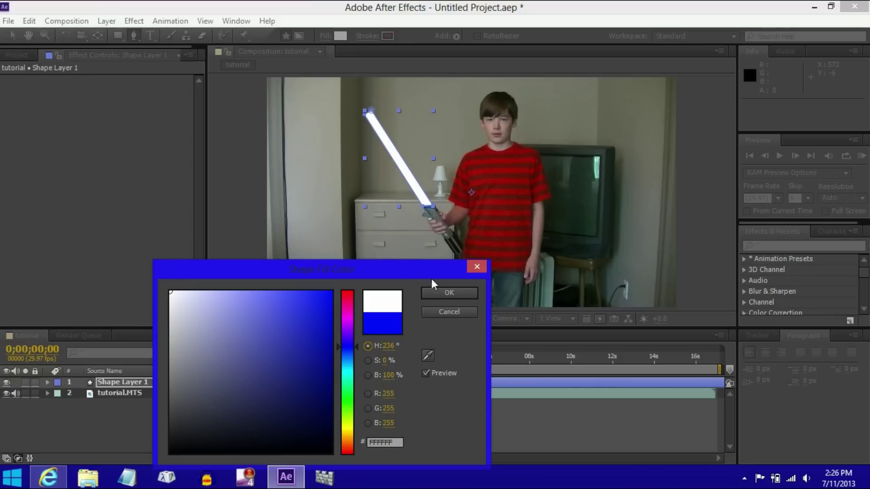
left_click(438, 299)
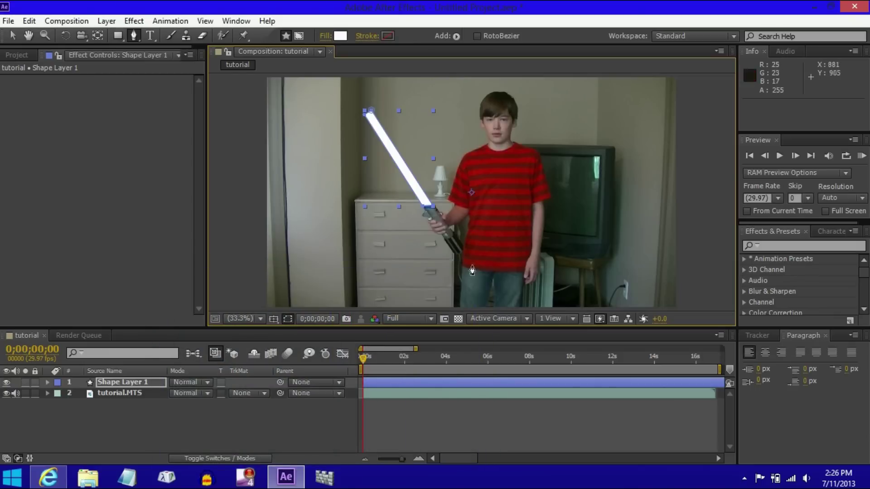
Expand Shape Layer 1's Transform properties, then collapse them again
left_click(118, 384)
left_click(47, 383)
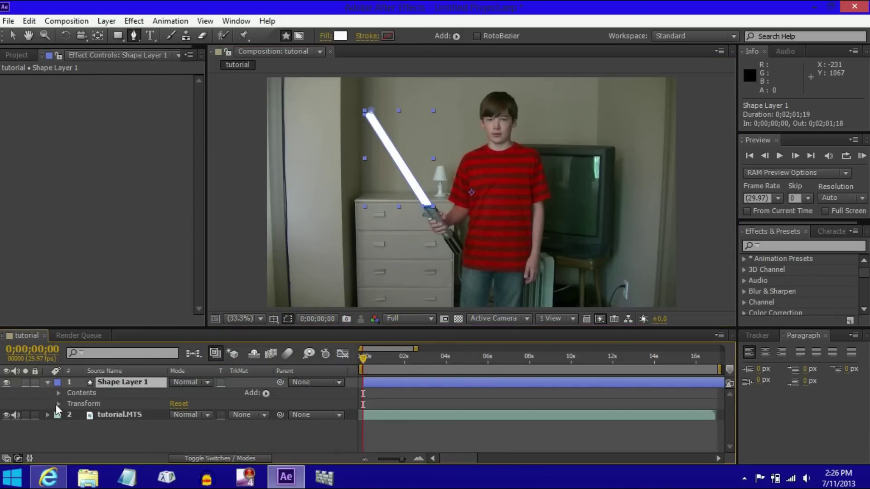
left_click(57, 404)
left_click(79, 445)
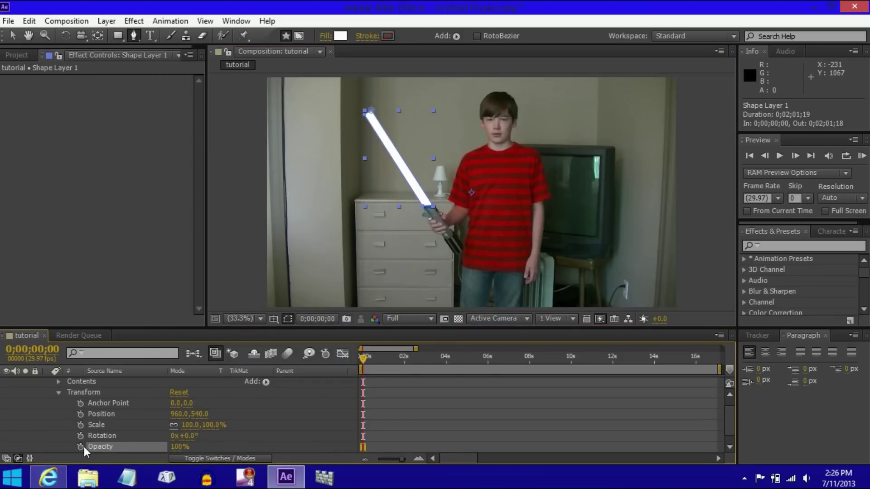
left_click(59, 392)
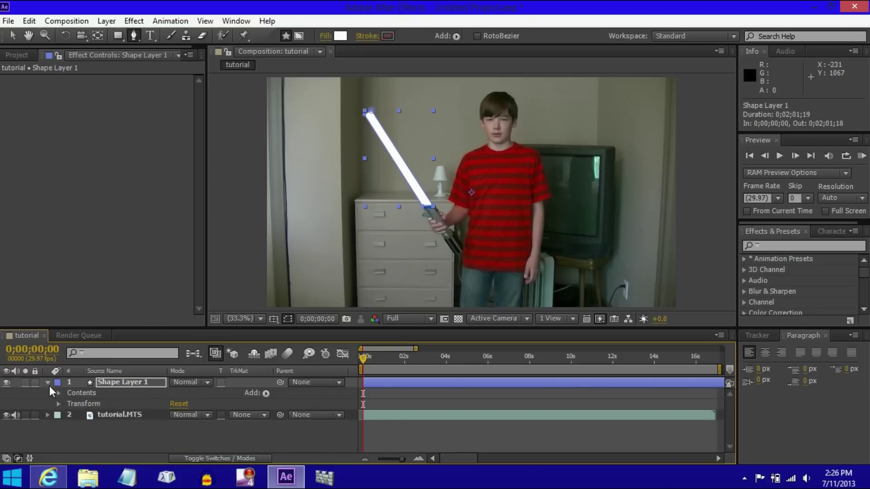
left_click(47, 383)
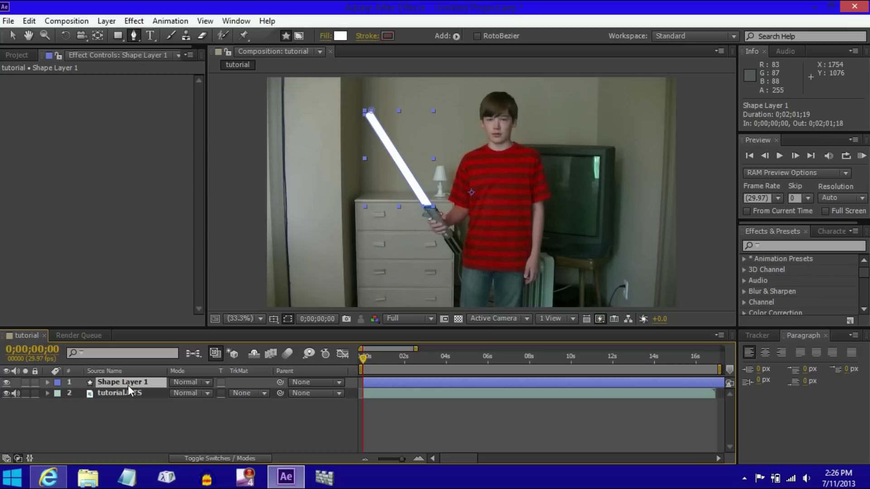
Duplicate the saber shape layer and give Shape Layer 1 a vivid blue fill
key("ctrl+d")
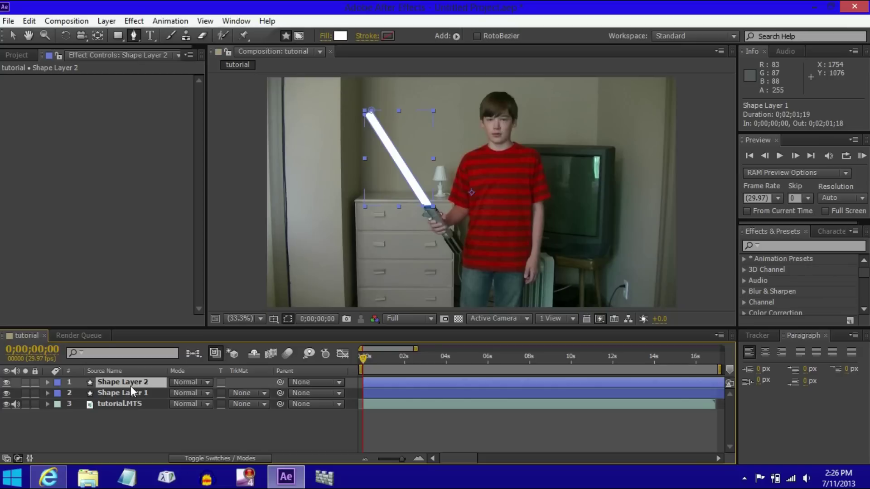
left_click(136, 392)
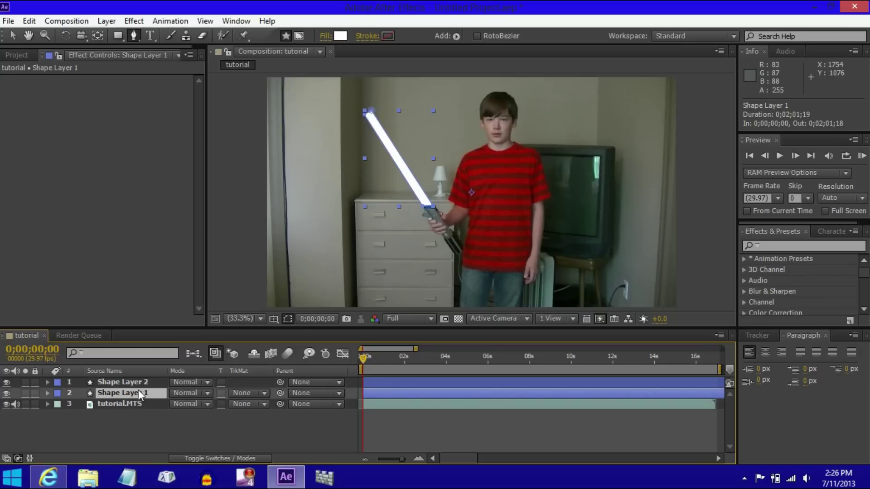
left_click(340, 36)
left_click_drag(348, 363, 348, 346)
left_click(331, 293)
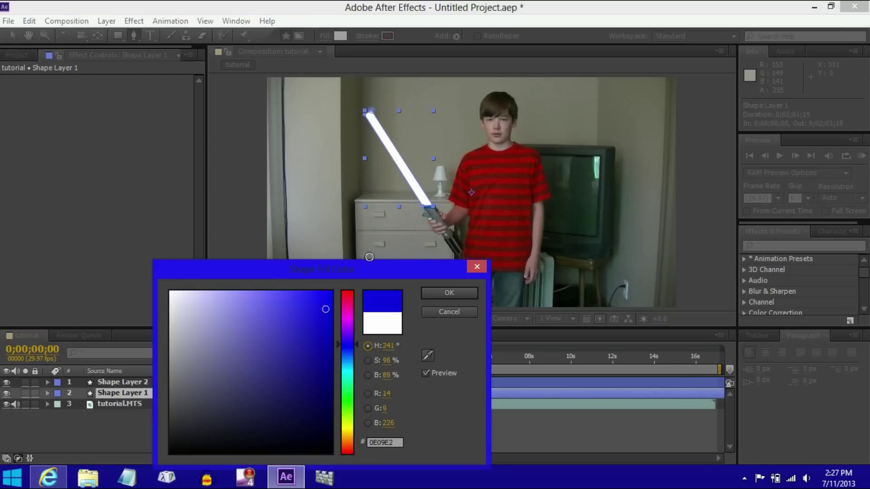
left_click(471, 296)
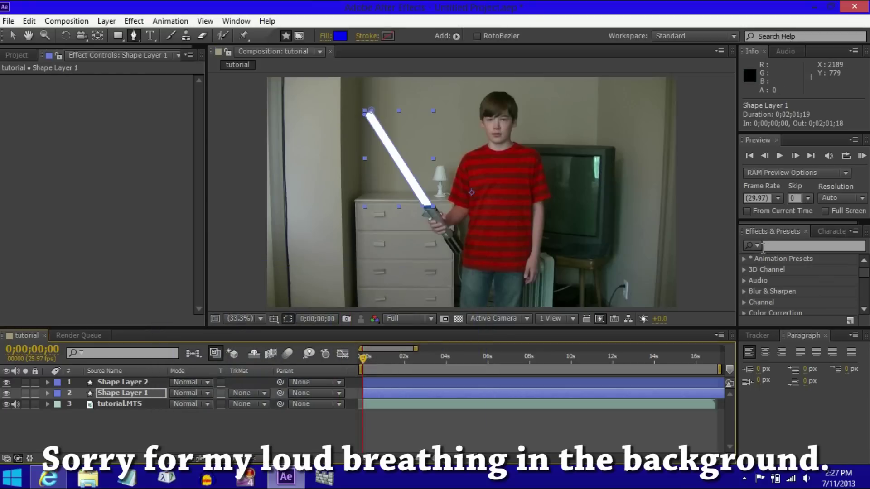
Apply Fast Blur to Shape Layer 1 with Blurriness 55
left_click(787, 247)
type("fast blur")
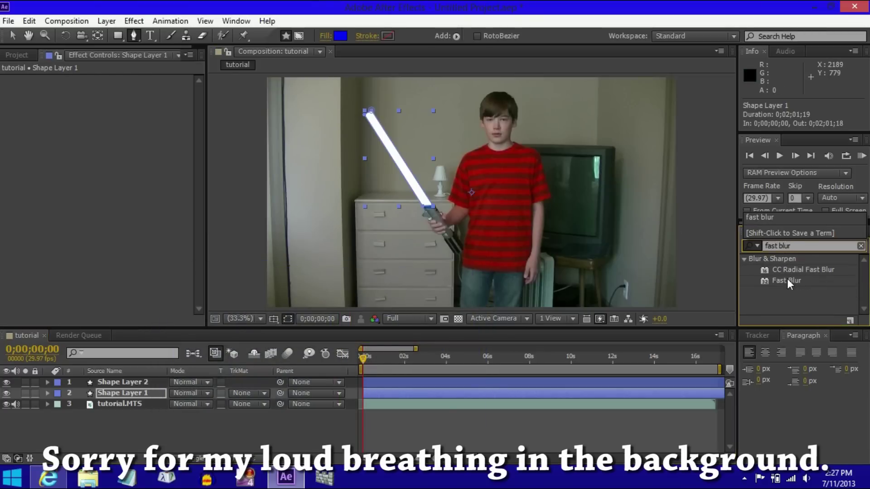
left_click_drag(787, 281, 130, 389)
left_click_drag(125, 93, 159, 97)
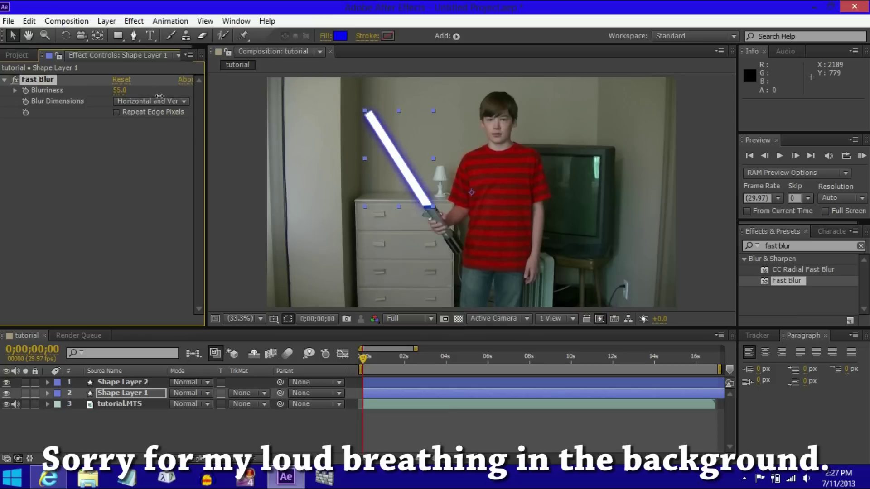
Apply Fast Blur to Shape Layer 2 with Blurriness 10
left_click(131, 382)
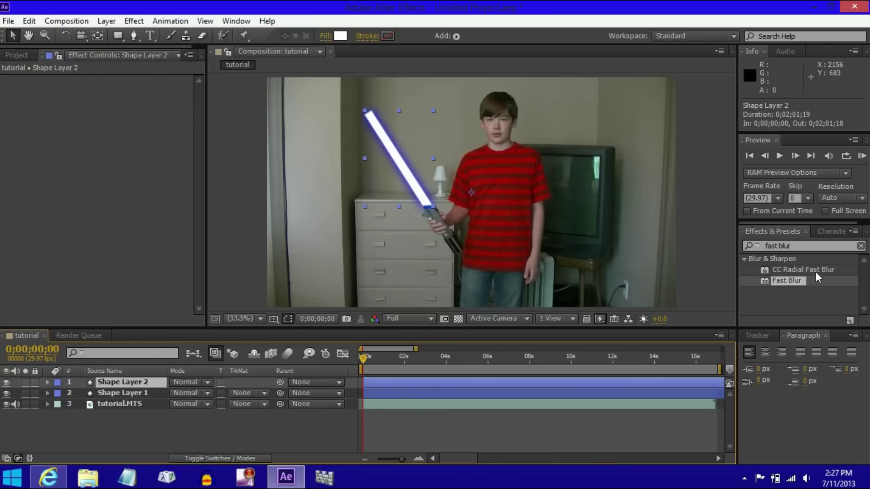
left_click_drag(779, 283, 116, 384)
left_click(861, 247)
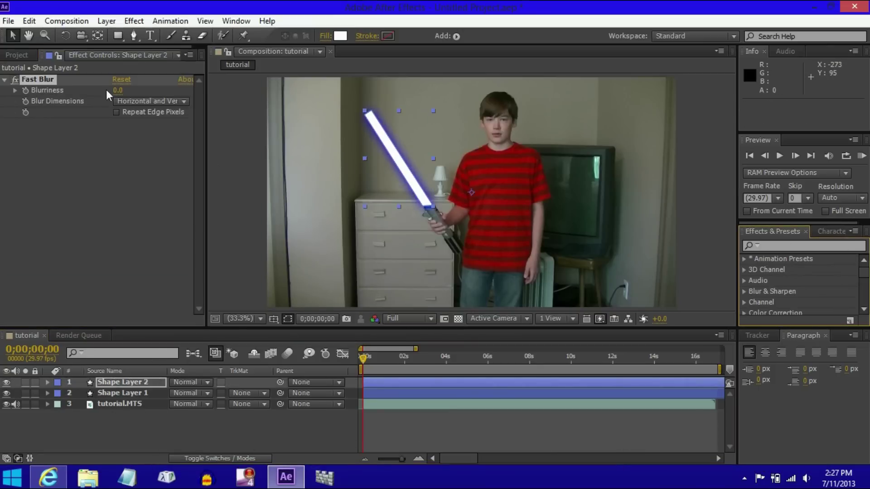
left_click_drag(118, 90, 123, 90)
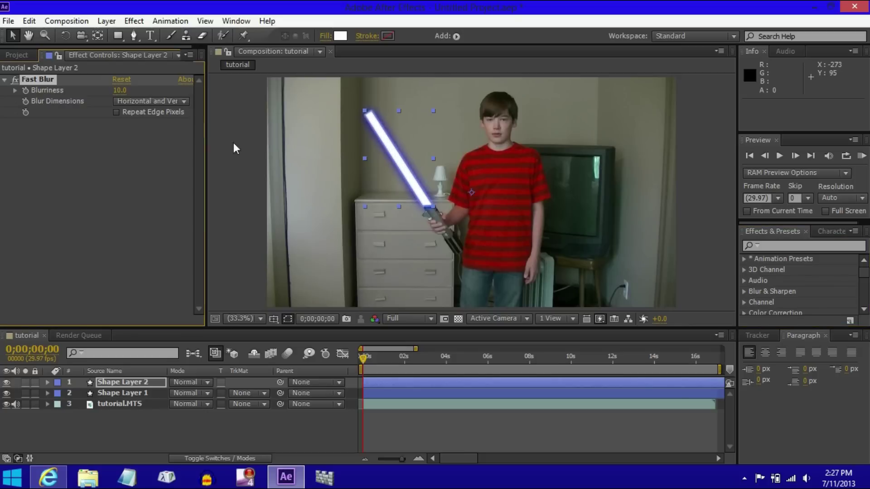
left_click(262, 169)
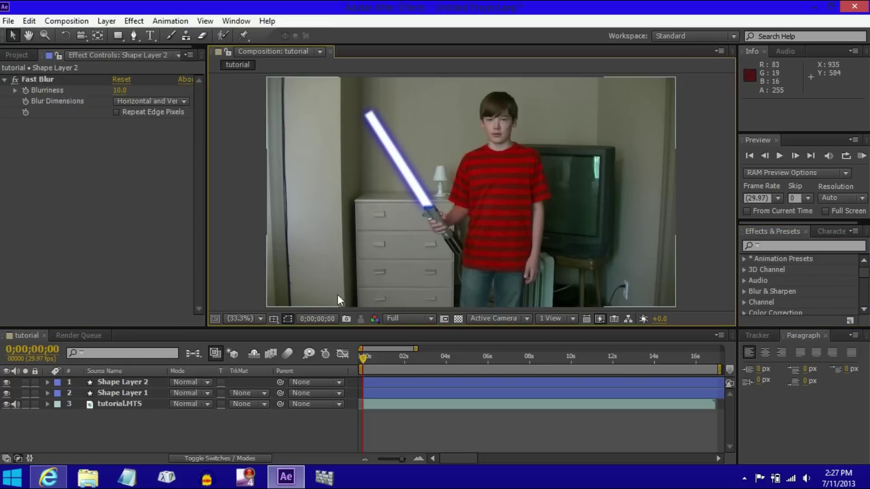
Delete both Shape Layer 1 and Shape Layer 2
left_click(136, 384)
left_click(145, 393, "shift")
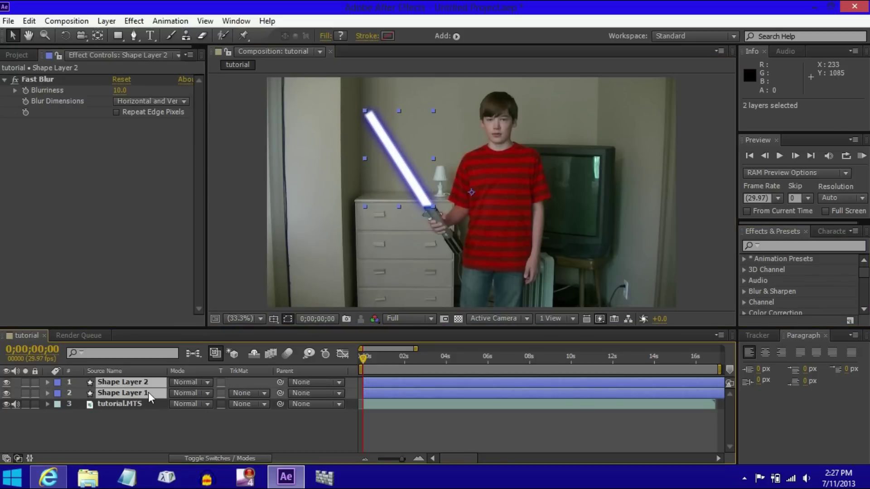
key("Delete")
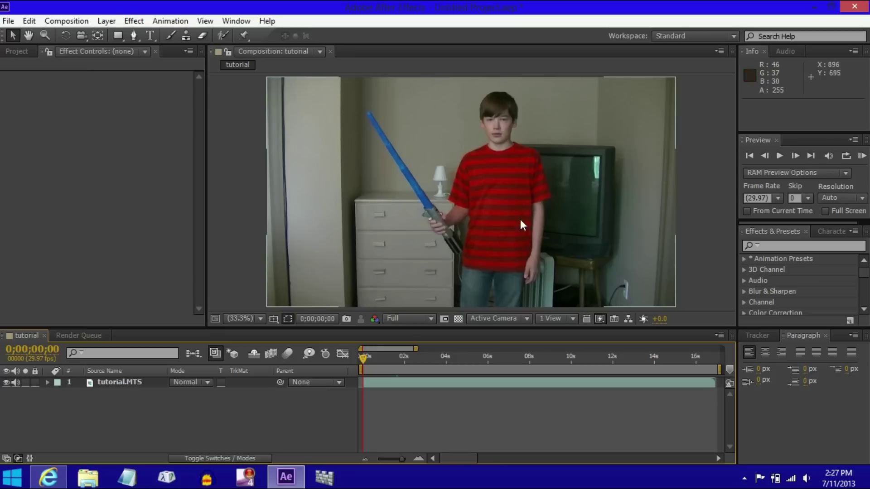
Move the current-time indicator back to 0;00;00;00
left_click_drag(385, 363, 324, 366)
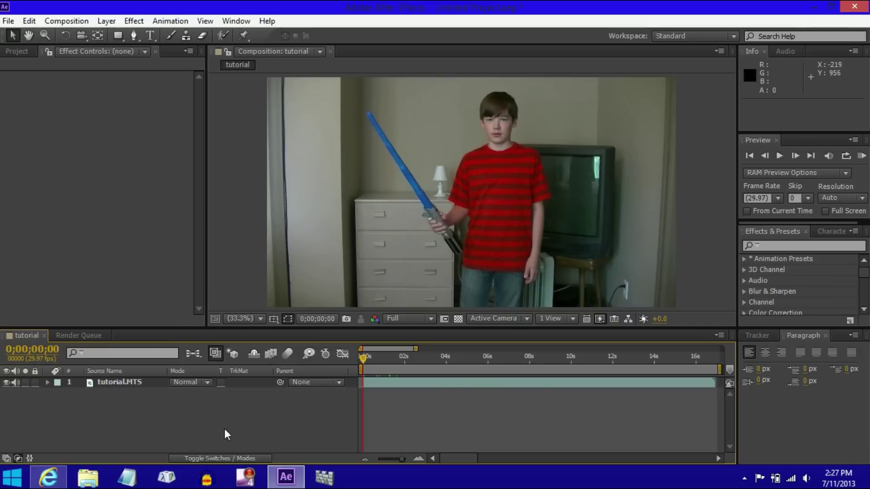
Switch to the Video Copilot Light Sabers V2 page in Internet Explorer
left_click(48, 477)
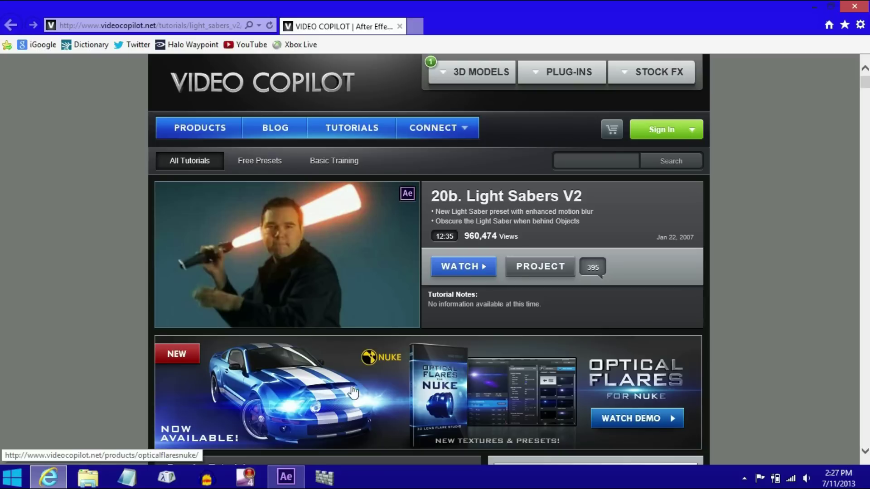
Save the PROJECT download as vc_presets on the Desktop, then minimize both windows
left_click(309, 274)
left_click(493, 355)
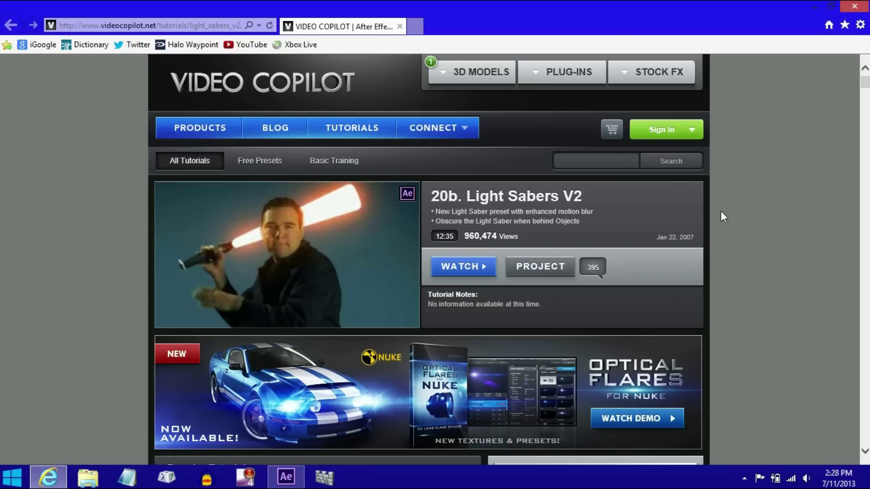
right_click(552, 266)
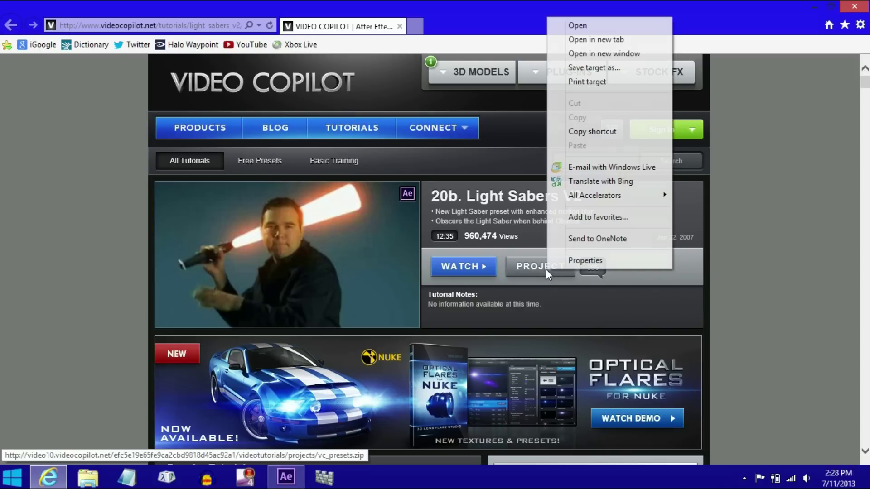
left_click(602, 69)
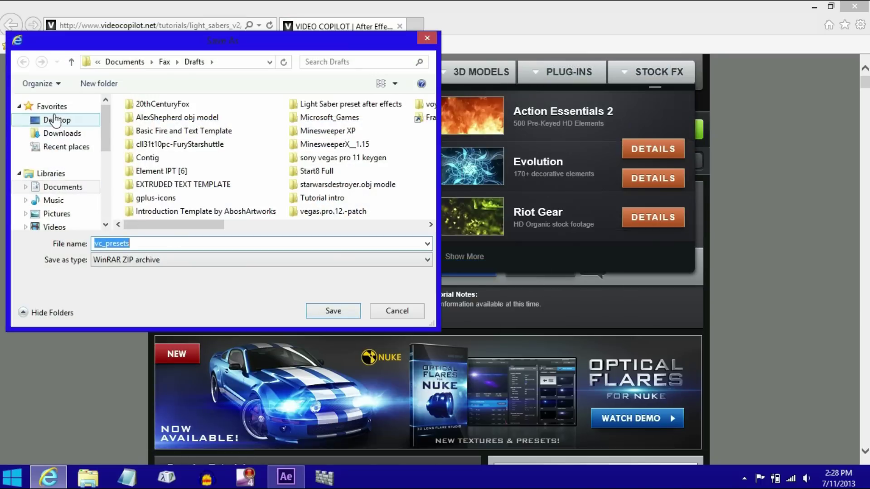
left_click(55, 120)
left_click(396, 312)
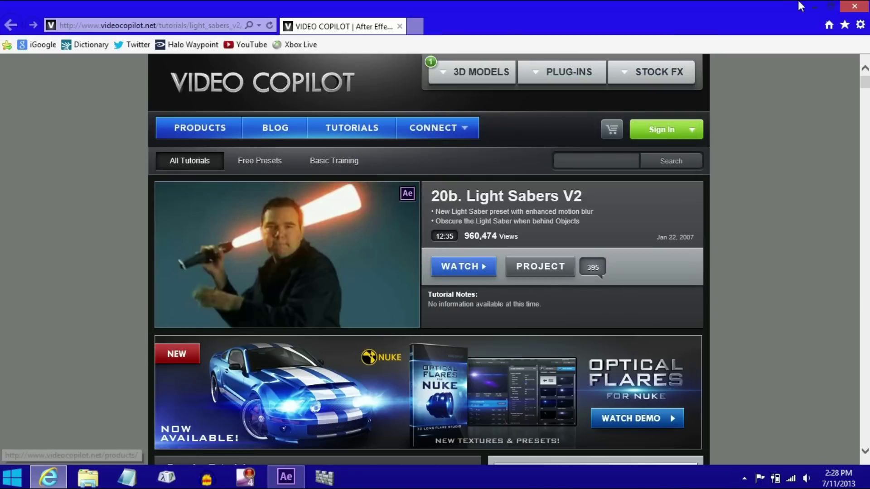
left_click(815, 7)
left_click(814, 6)
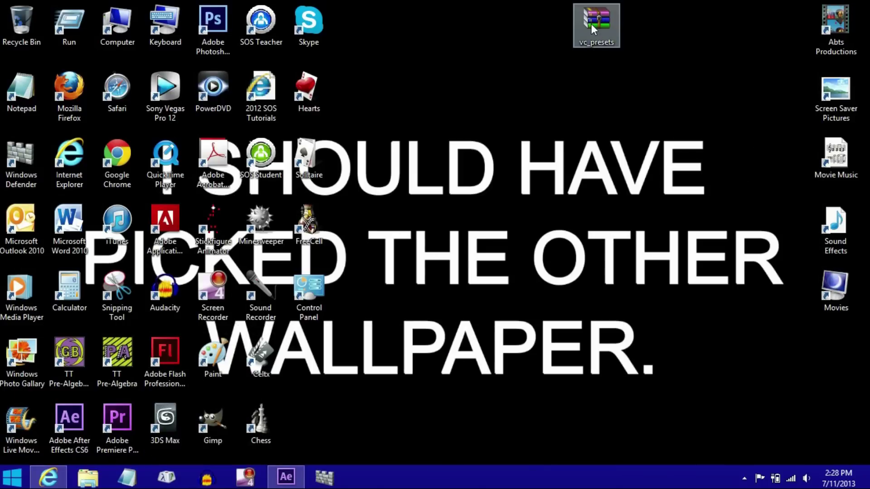
Extract the vc_presets archive into a vc_presets folder on the desktop
left_click(592, 25)
right_click(590, 35)
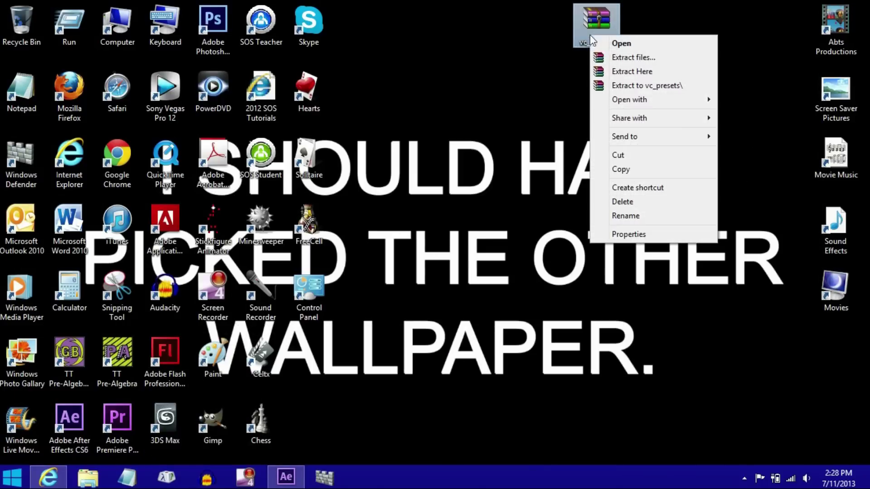
left_click(617, 53)
left_click(471, 369)
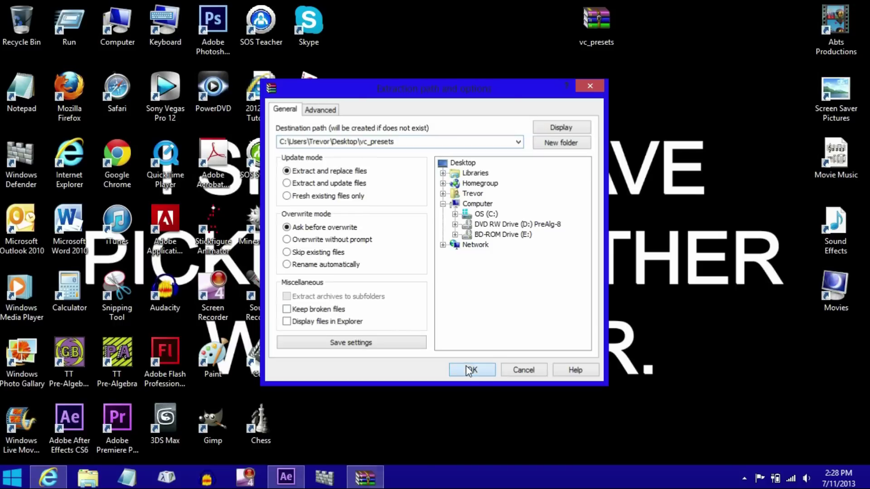
left_click_drag(309, 357, 602, 88)
Browse to Video Copilot Presets > English > _-Video Copilot-_ > Light_Saber_v2.1 and check its presets
double_click(609, 109)
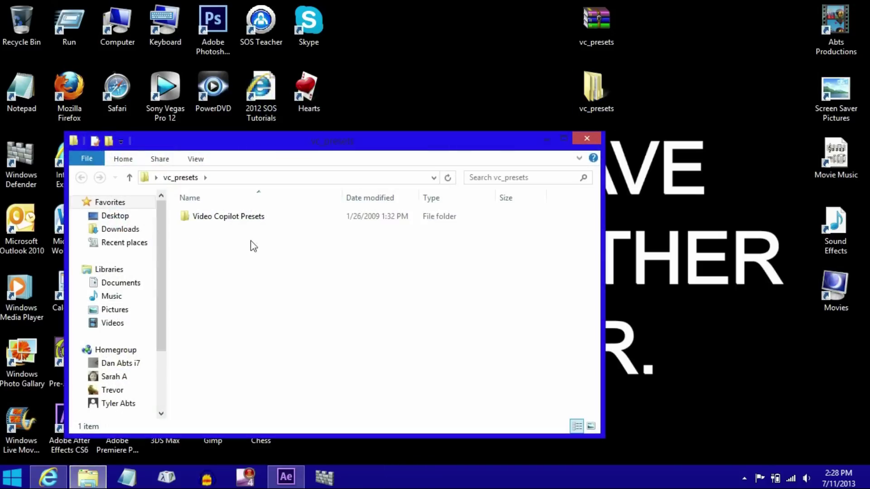
double_click(210, 218)
double_click(212, 218)
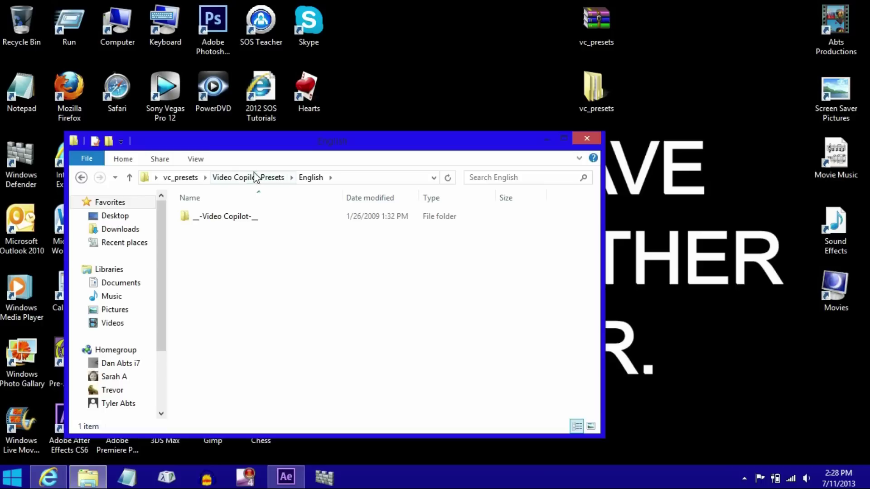
left_click(244, 217)
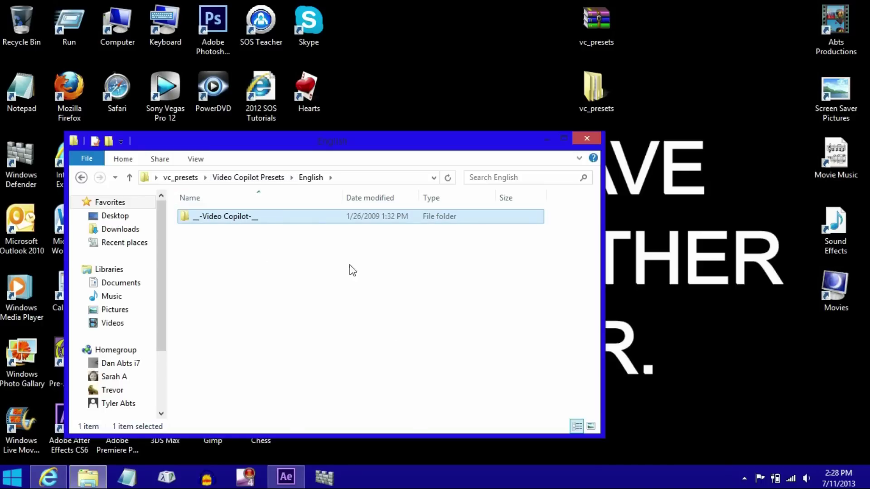
double_click(273, 222)
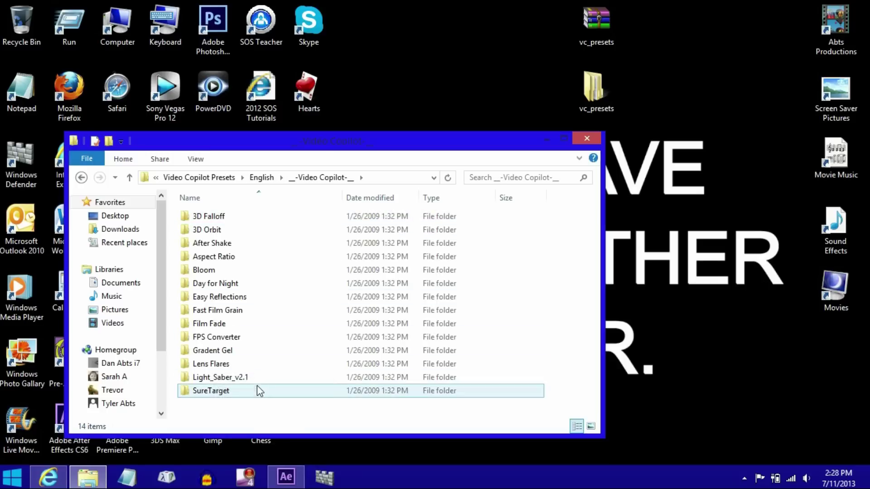
left_click(244, 379)
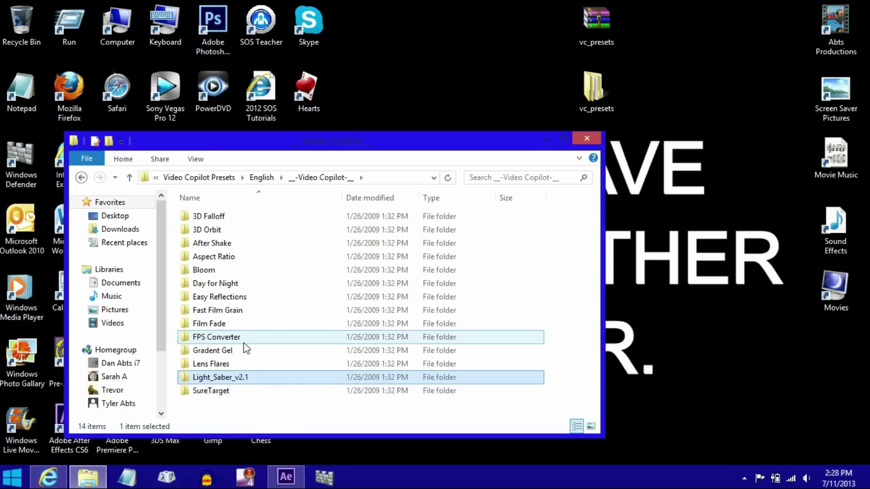
double_click(252, 377)
left_click(258, 230)
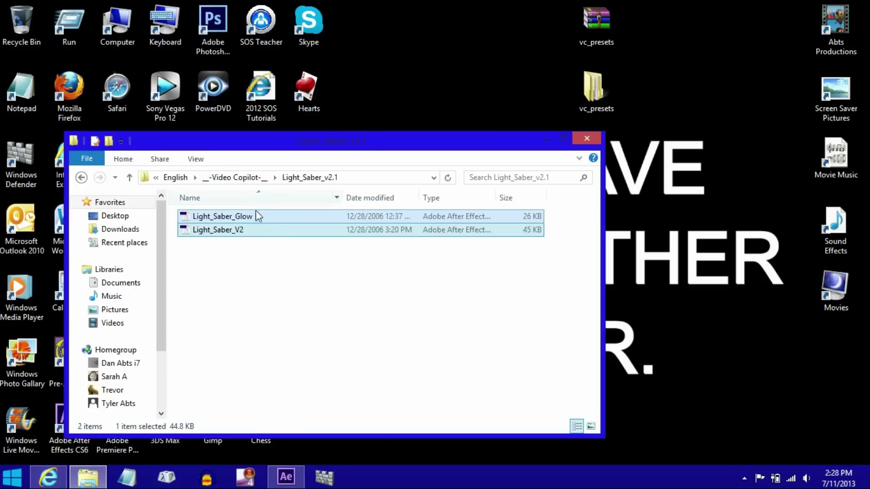
left_click(257, 217, "shift")
left_click(284, 305)
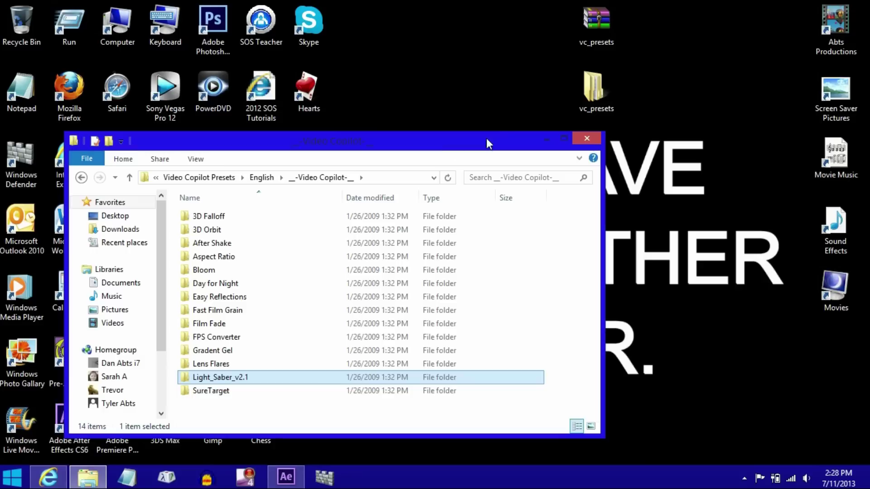
left_click(546, 139)
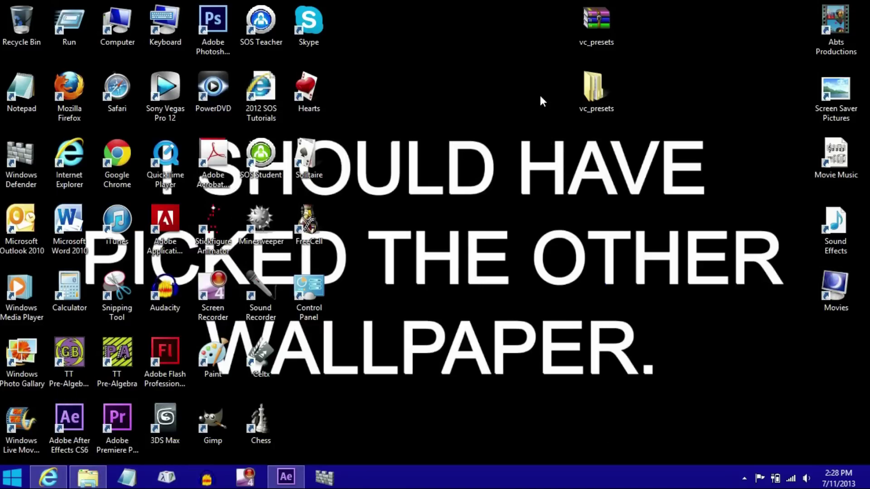
Navigate to C:\Program Files\Adobe\Adobe After Effects CS6\Support Files\Presets
double_click(113, 21)
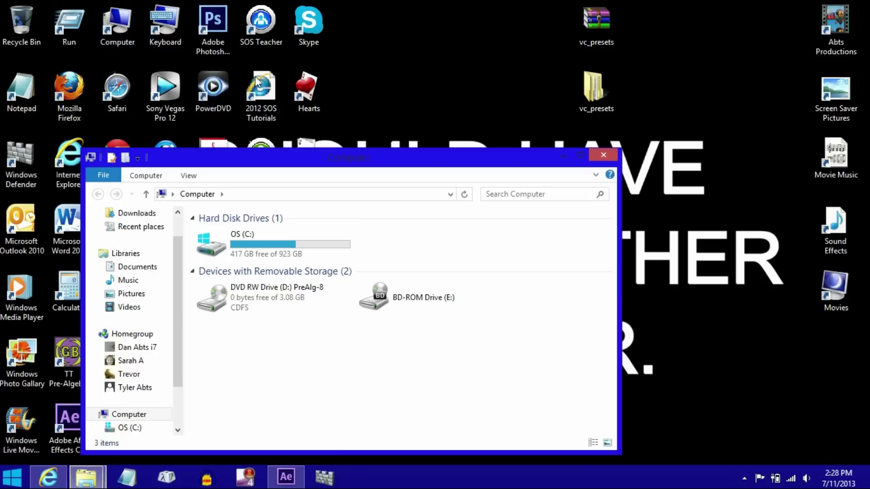
double_click(245, 255)
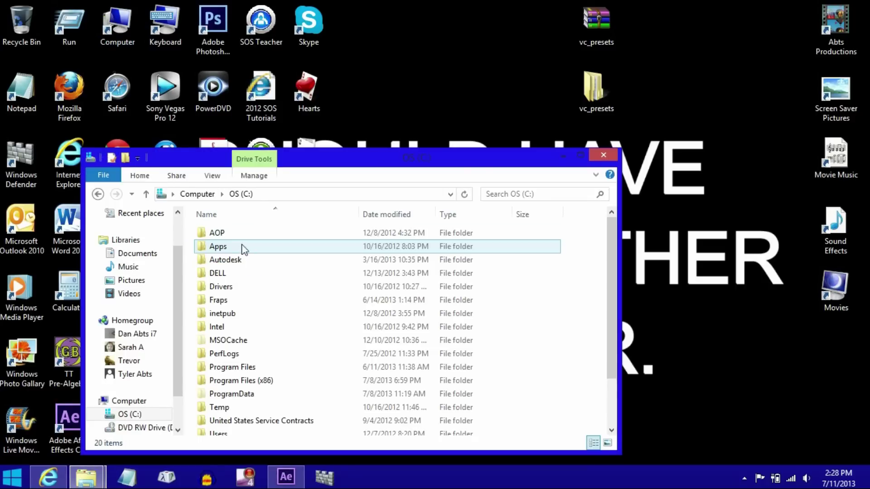
double_click(290, 368)
double_click(288, 233)
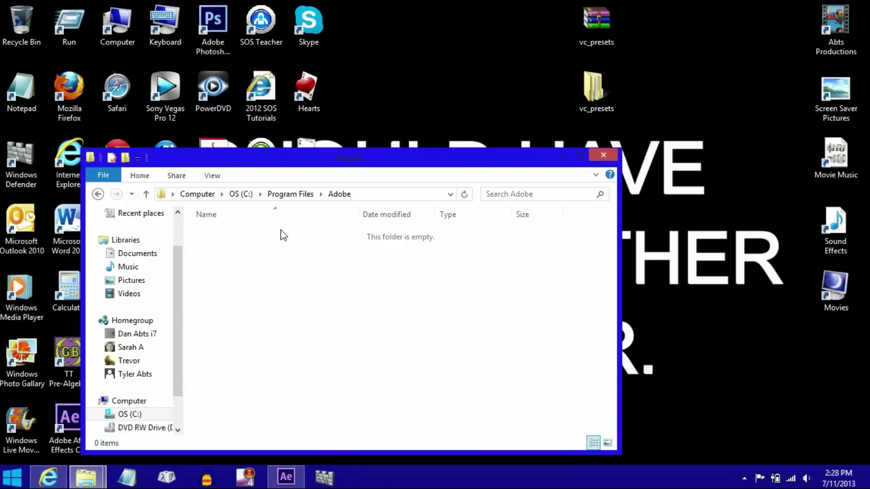
double_click(302, 246)
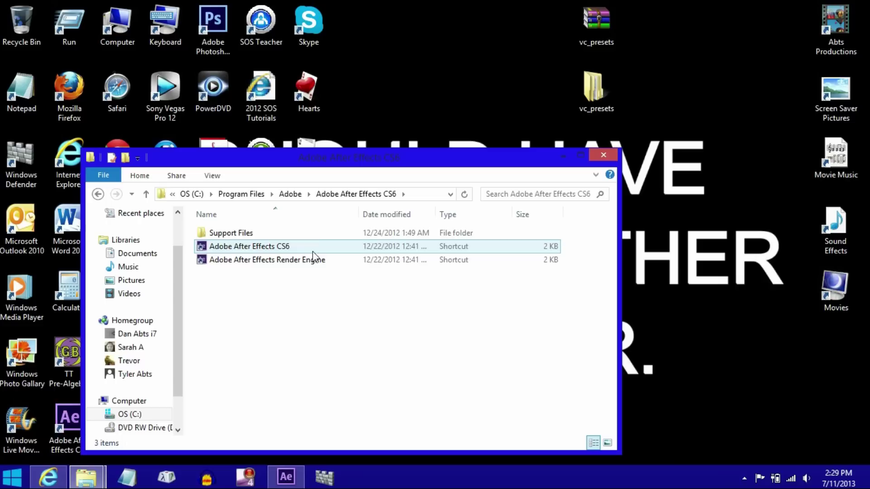
double_click(281, 232)
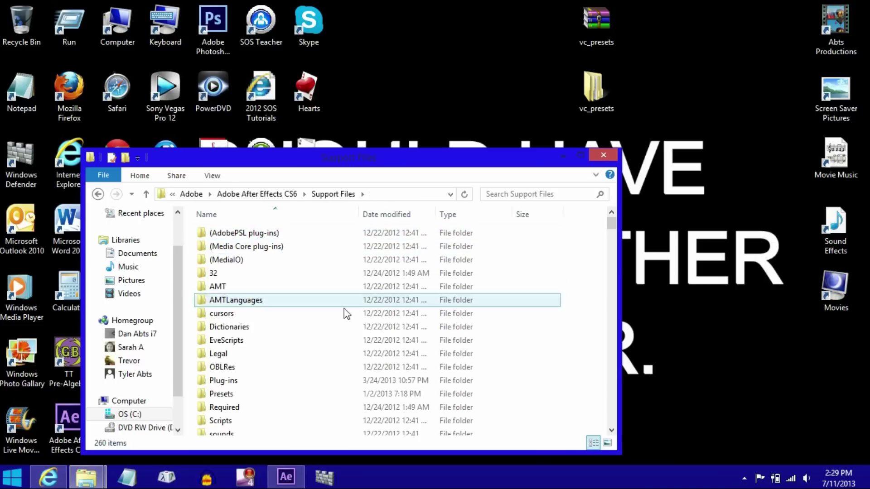
left_click(301, 382)
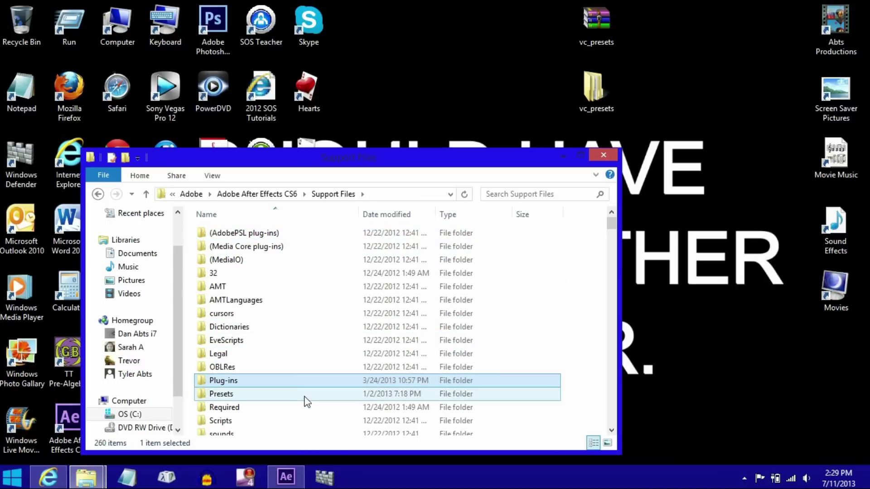
left_click(301, 395)
double_click(287, 400)
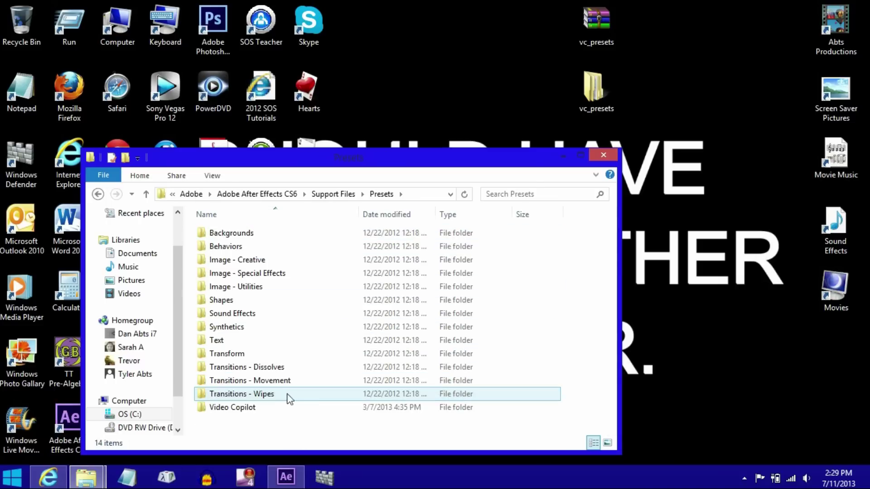
left_click_drag(303, 156, 411, 129)
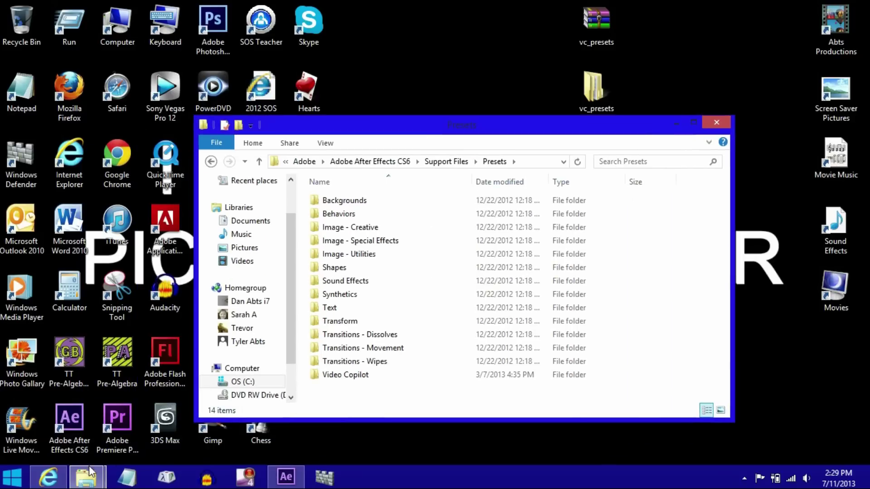
Arrange the two Explorer windows side by side and reopen the English presets folder
mouse_move(86, 477)
left_click(88, 431)
left_click_drag(297, 147, 206, 118)
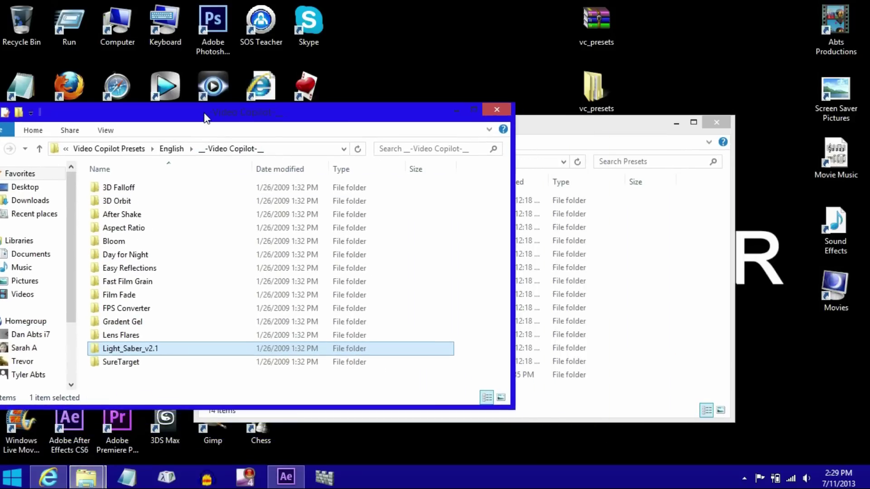
left_click_drag(549, 124, 704, 129)
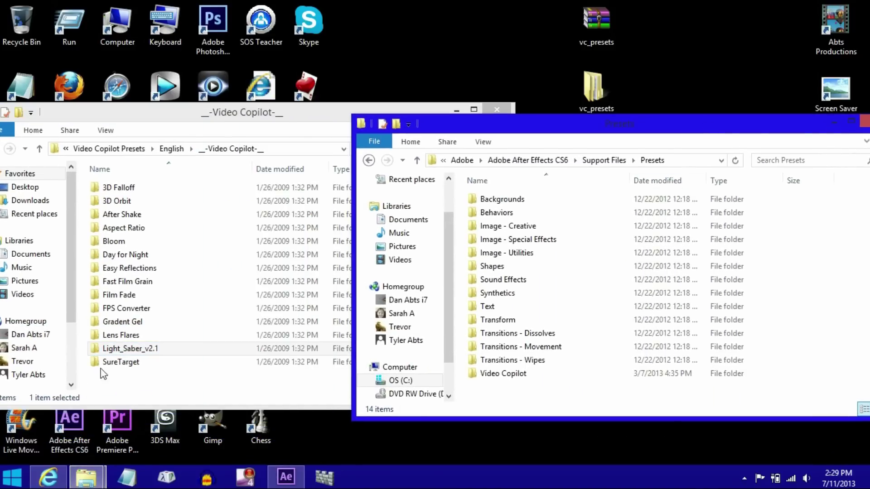
left_click(115, 148)
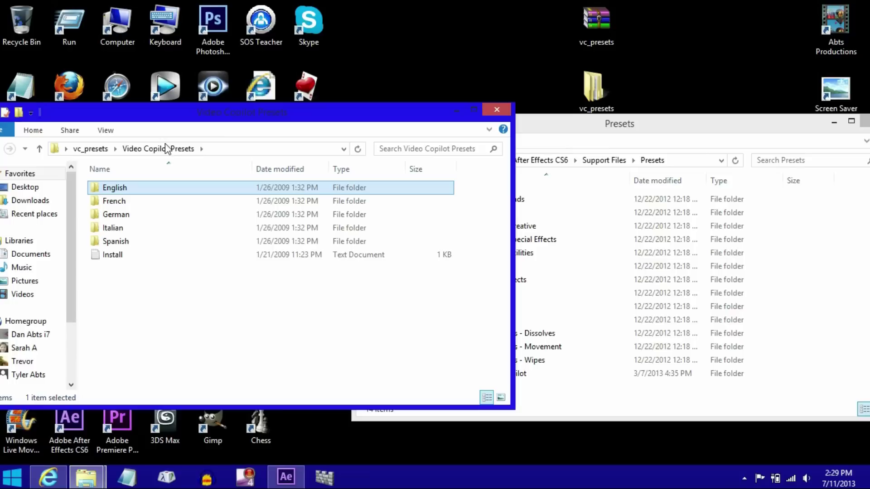
double_click(136, 188)
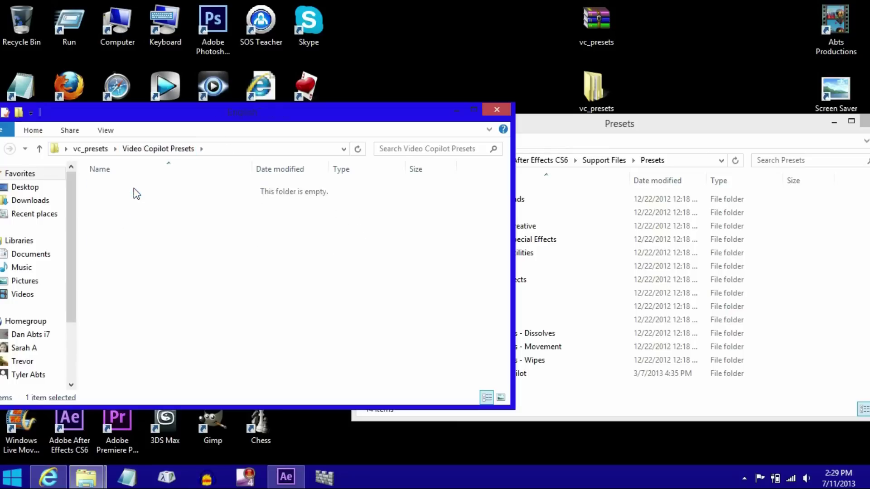
left_click(124, 189)
In the Presets window, open Video Copilot > __-Video Copilot-__ > Light_Saber_v2.1
left_click(630, 130)
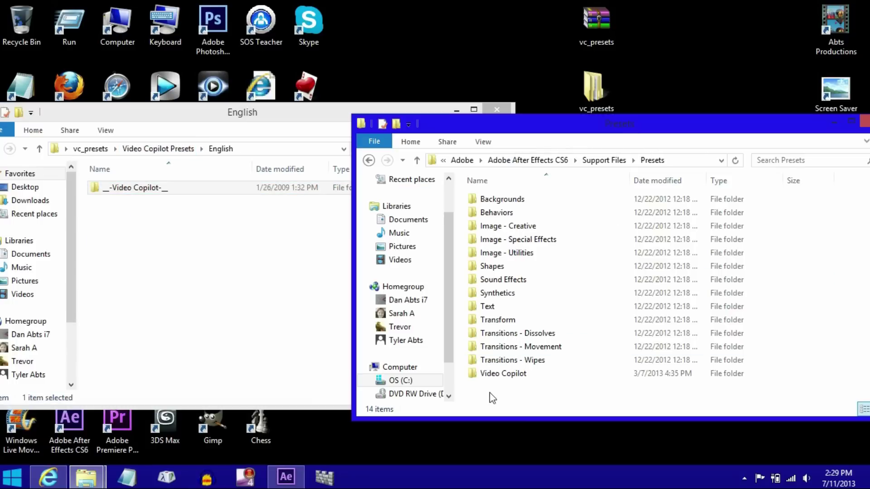
left_click(491, 376)
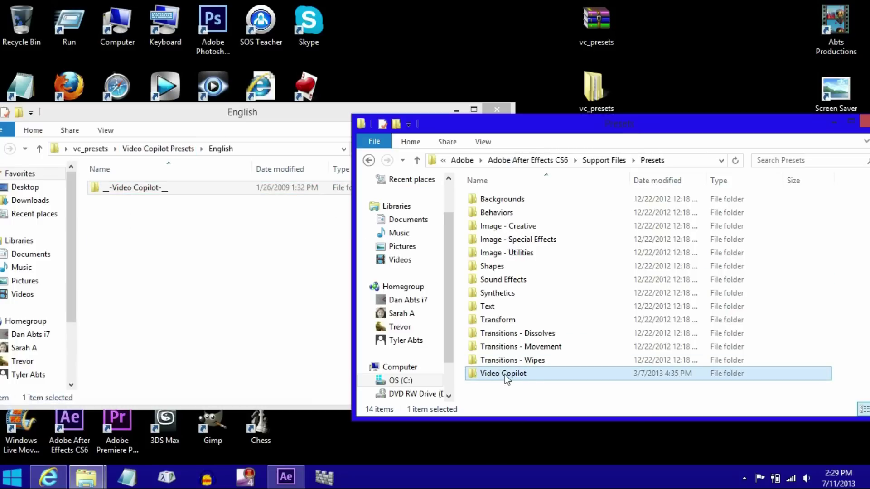
left_click(528, 372)
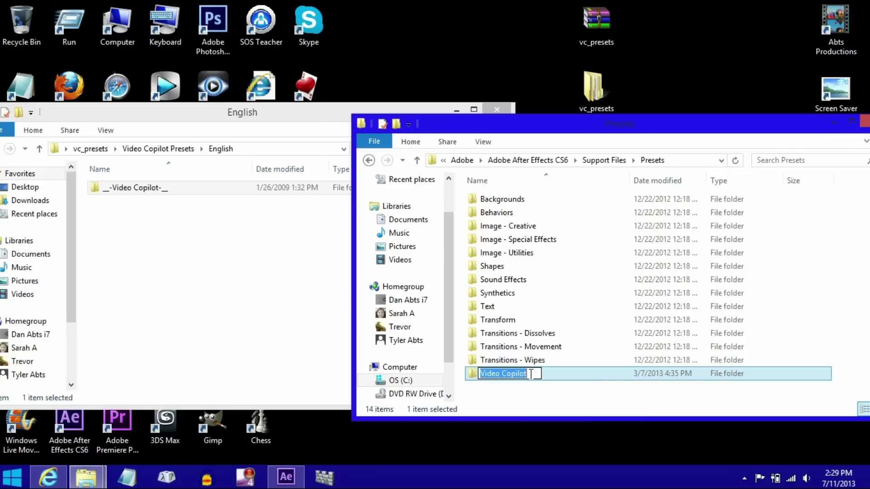
double_click(565, 377)
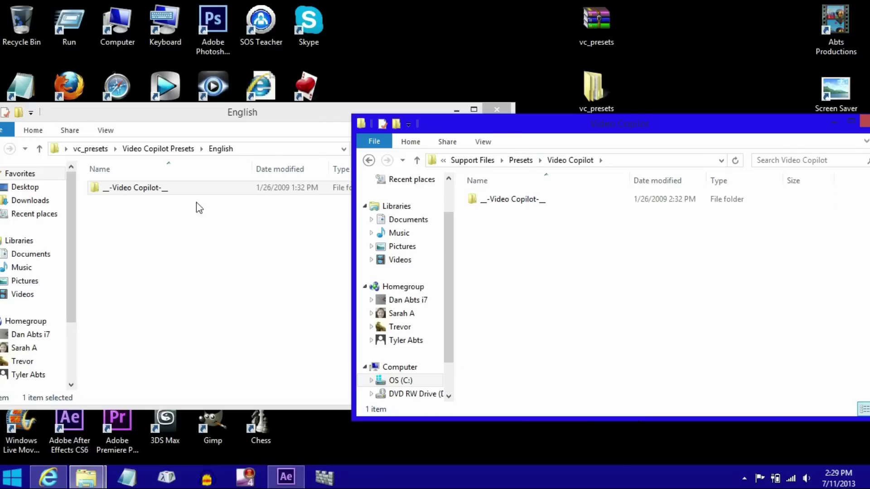
double_click(513, 200)
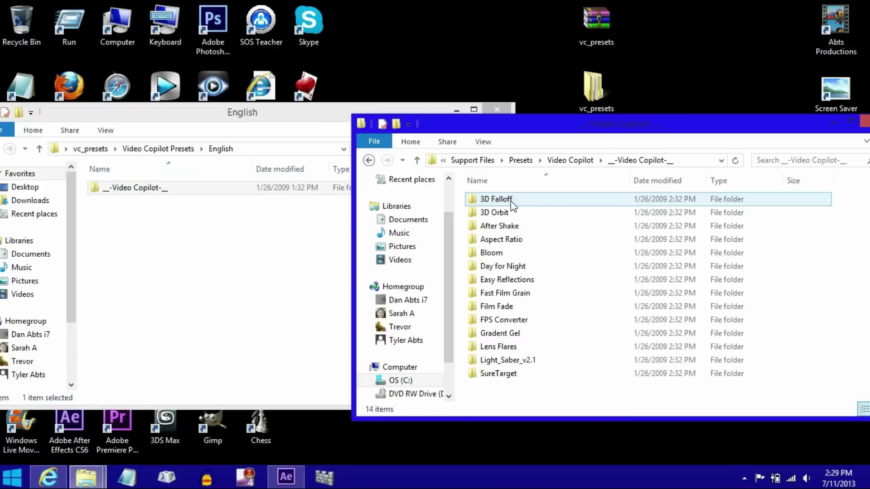
left_click(513, 361)
double_click(513, 361)
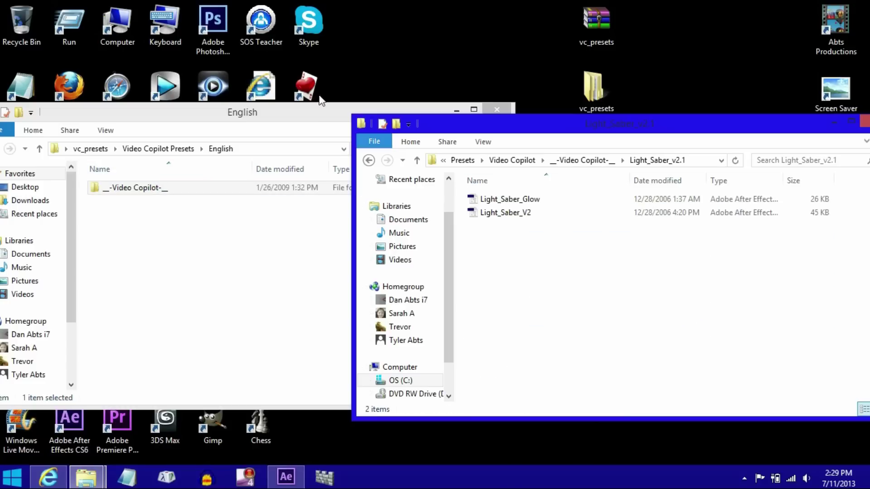
Close the English and Light_Saber_v2.1 folder windows
left_click(240, 118)
left_click_drag(406, 120, 421, 137)
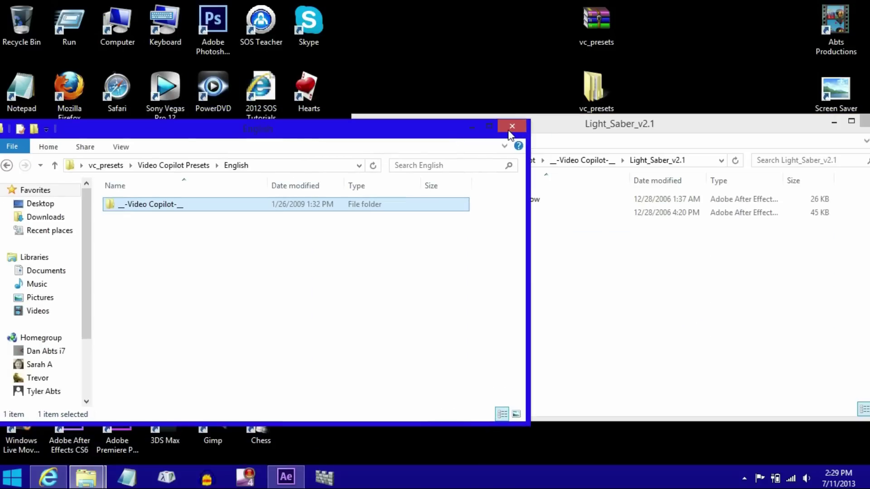
left_click(512, 126)
left_click_drag(494, 115, 187, 191)
left_click(551, 187)
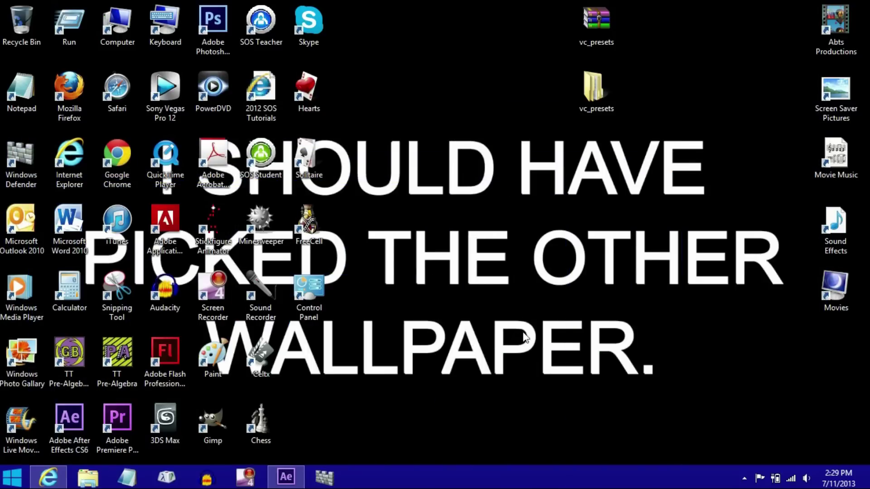
Restore After Effects and add a 1920×1080 Medium Yellow Solid 6 via Layer > New > Solid
left_click(286, 477)
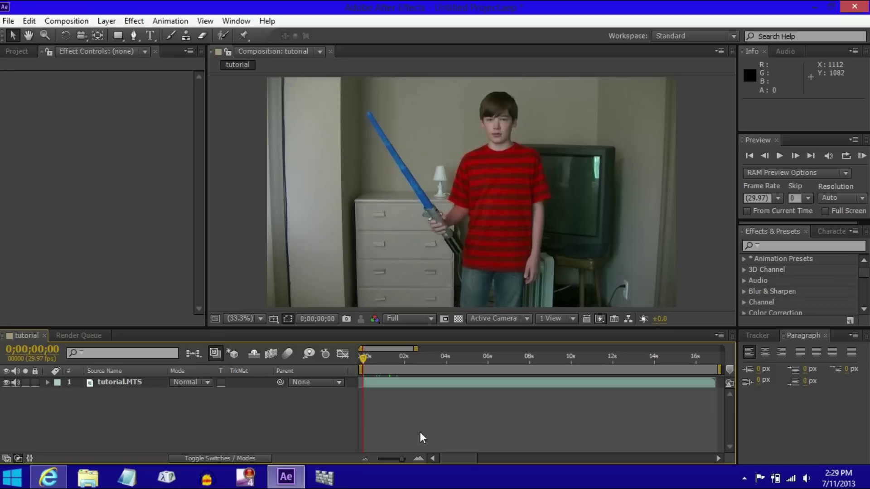
left_click(111, 21)
mouse_move(109, 21)
mouse_move(236, 36)
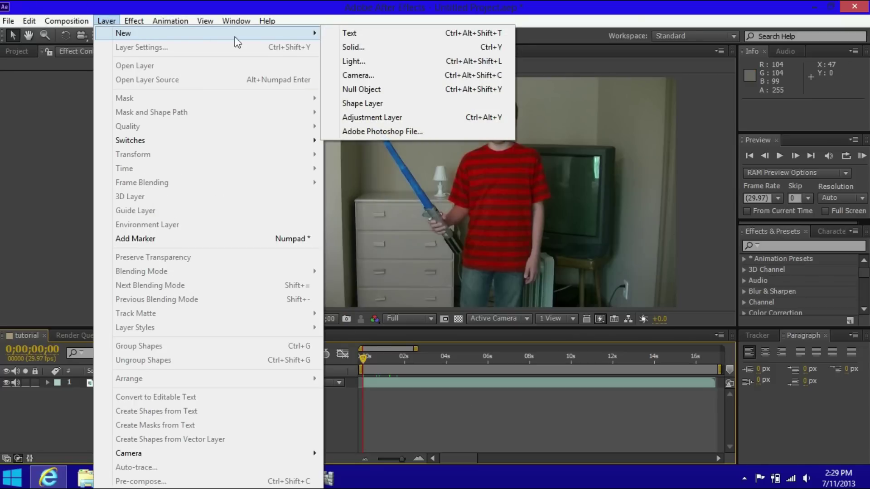
left_click(358, 49)
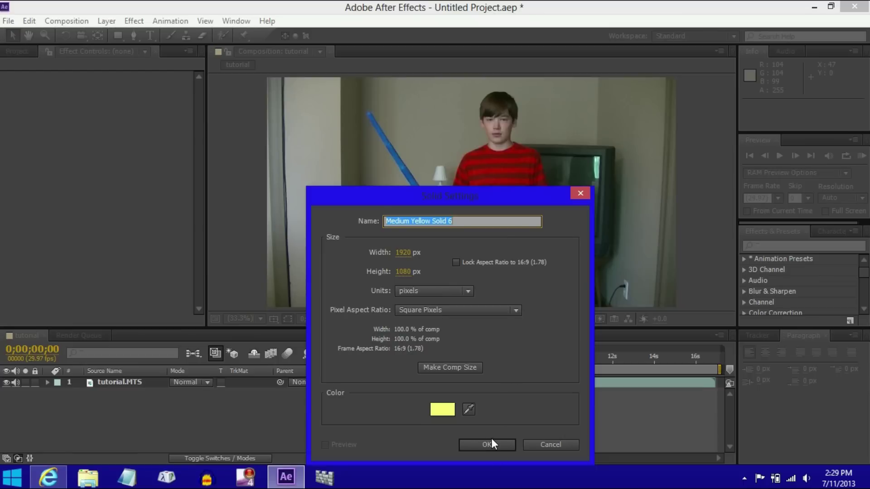
left_click(493, 444)
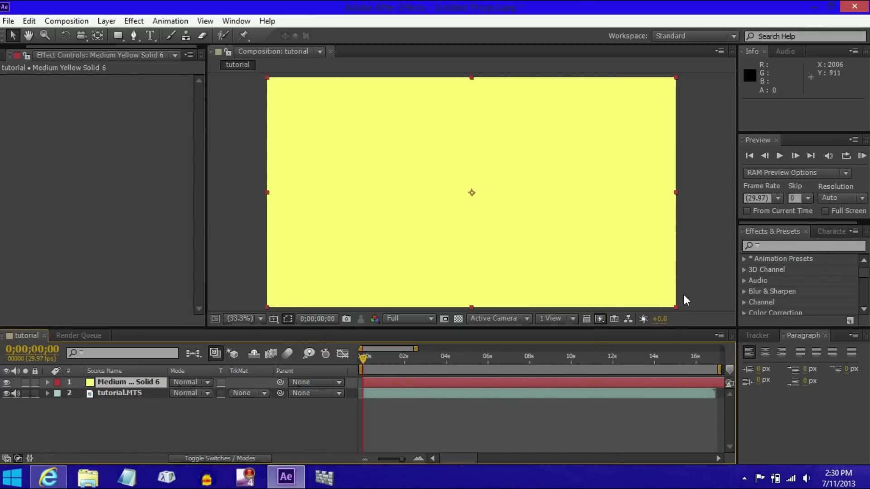
Undo the accidental scaling of the solid and expand Animation Presets > Presets > Video Copilot
left_click_drag(676, 307, 651, 305)
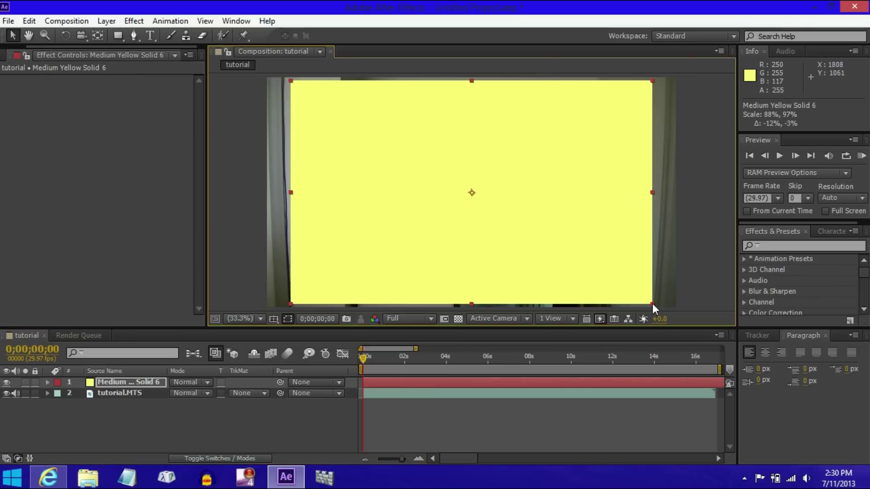
key("ctrl+z")
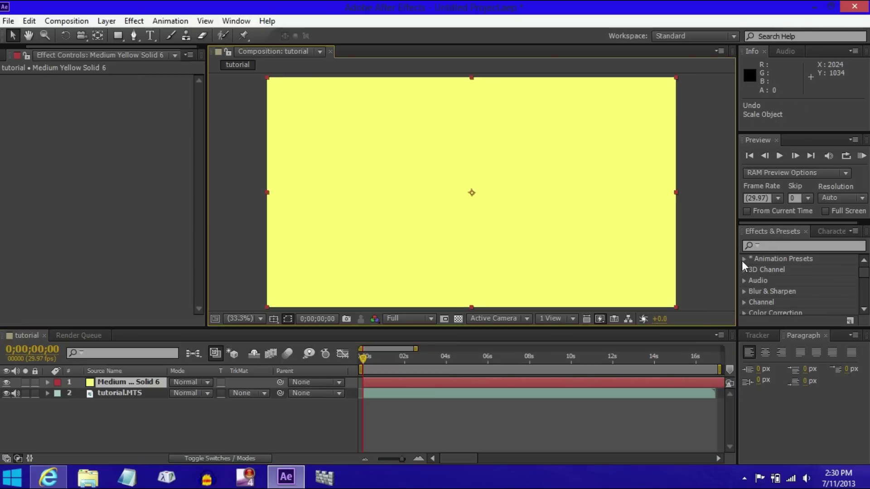
left_click(743, 257)
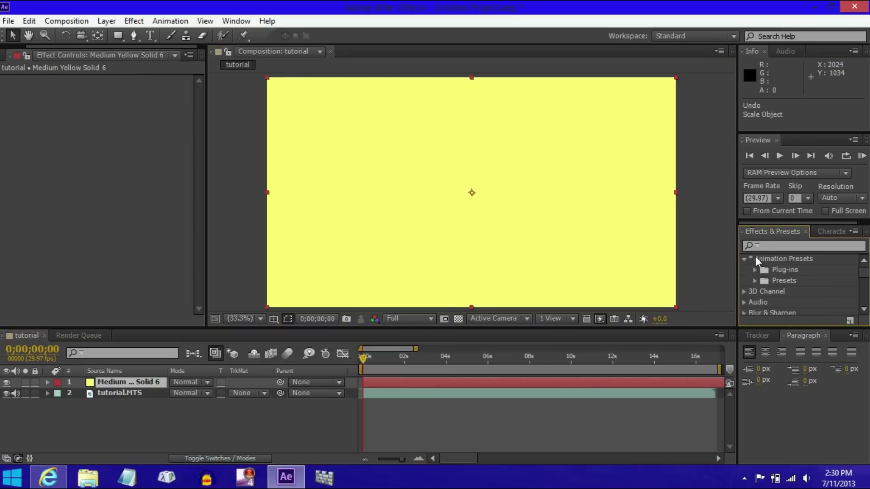
left_click(755, 281)
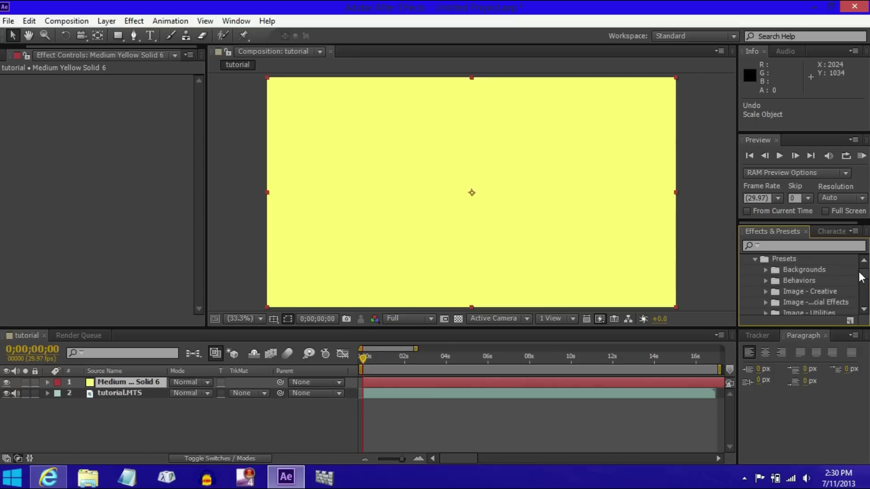
left_click_drag(860, 275, 864, 285)
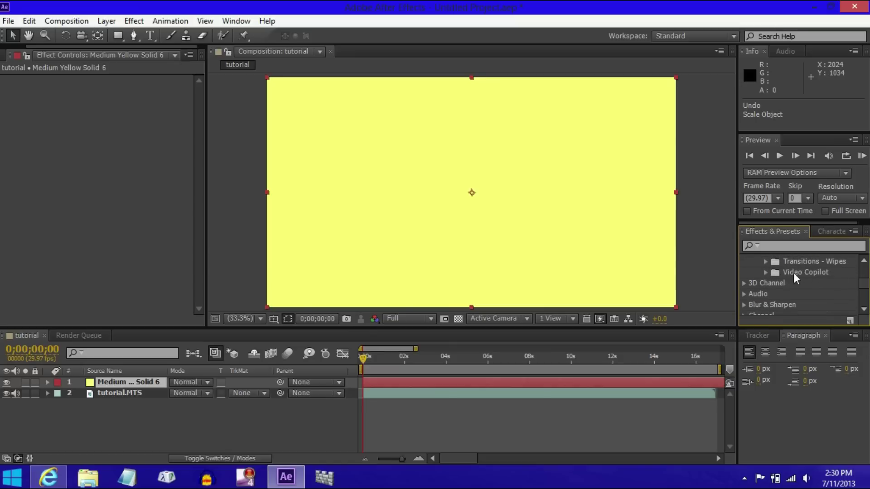
left_click(765, 273)
left_click(776, 284)
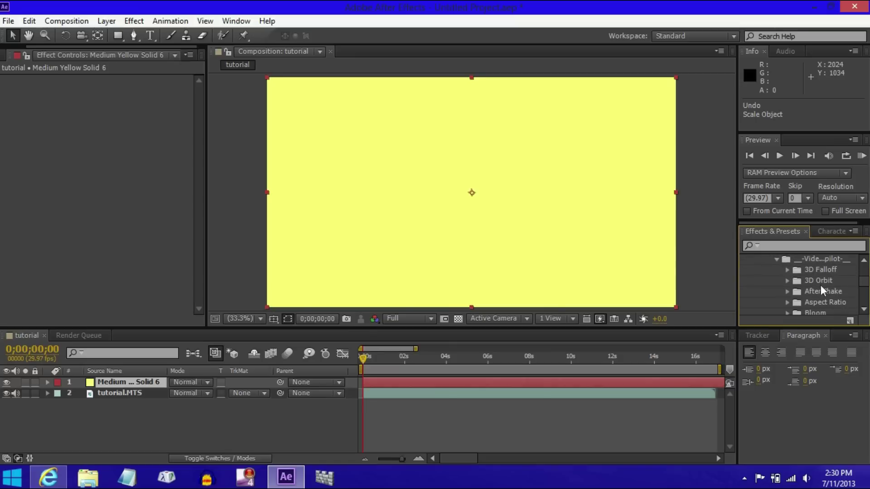
Expand Light_Saber_v2.1 and drag the Light_Saber V2 preset onto the yellow solid
scroll(861, 286, "down", 4)
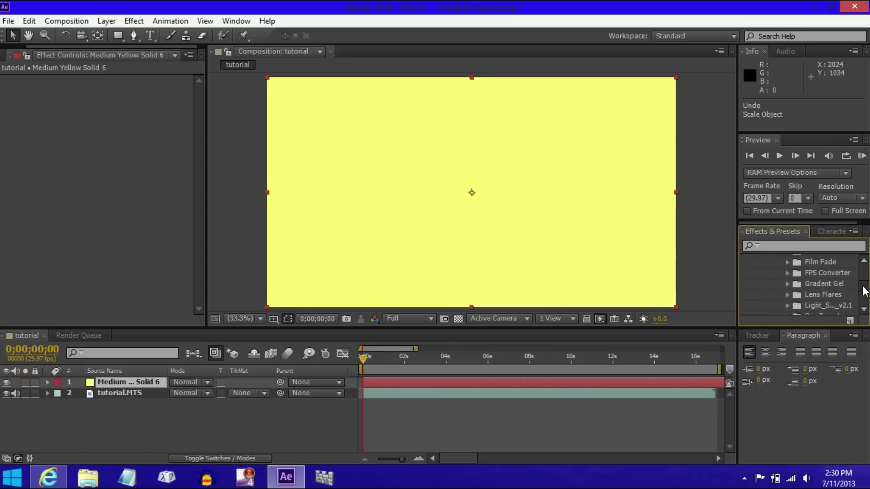
left_click(788, 279)
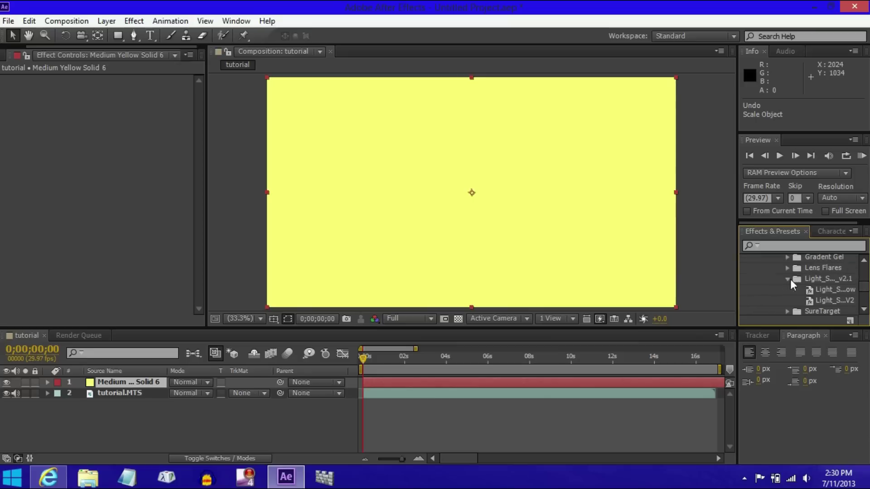
left_click(835, 292)
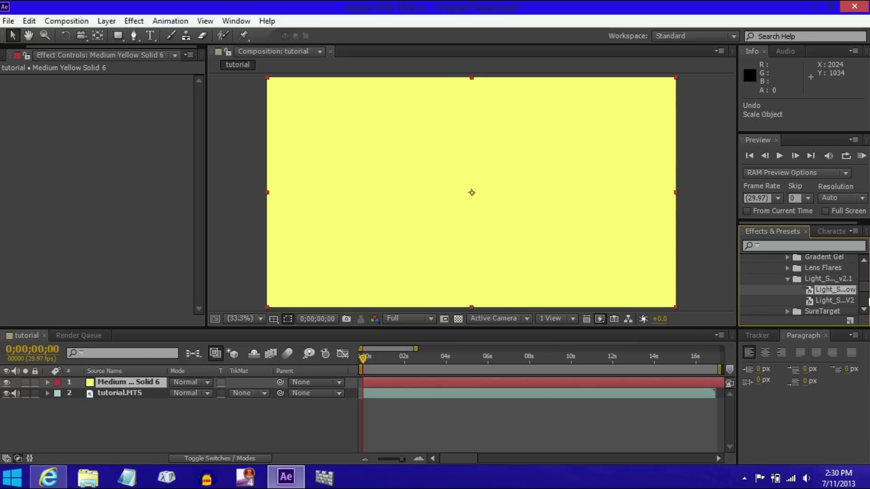
left_click(839, 303)
left_click_drag(830, 301, 510, 222)
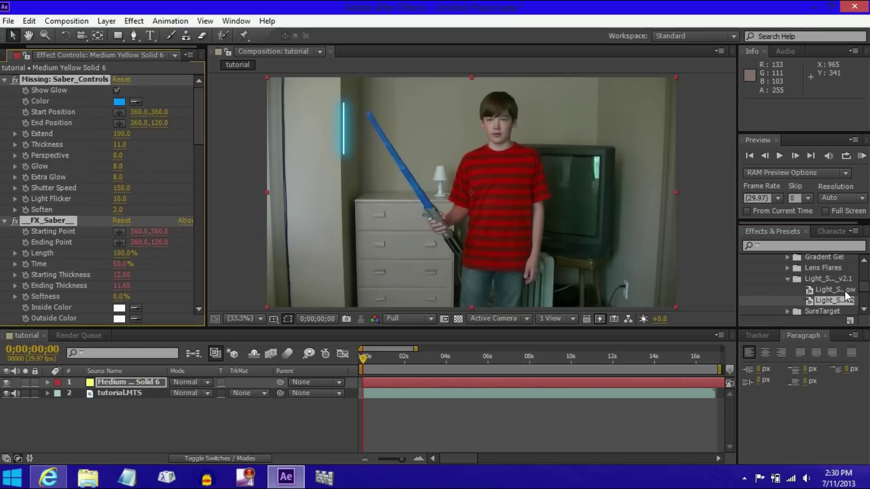
Collapse the Light_Saber_v2.1, Presets and Animation Presets folders in Effects & Presets
left_click(787, 279)
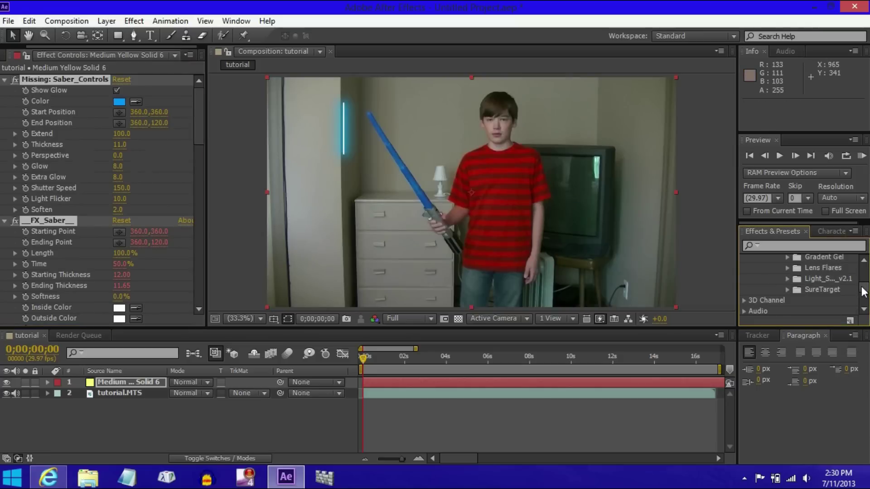
scroll(786, 283, "up", 10)
left_click(754, 281)
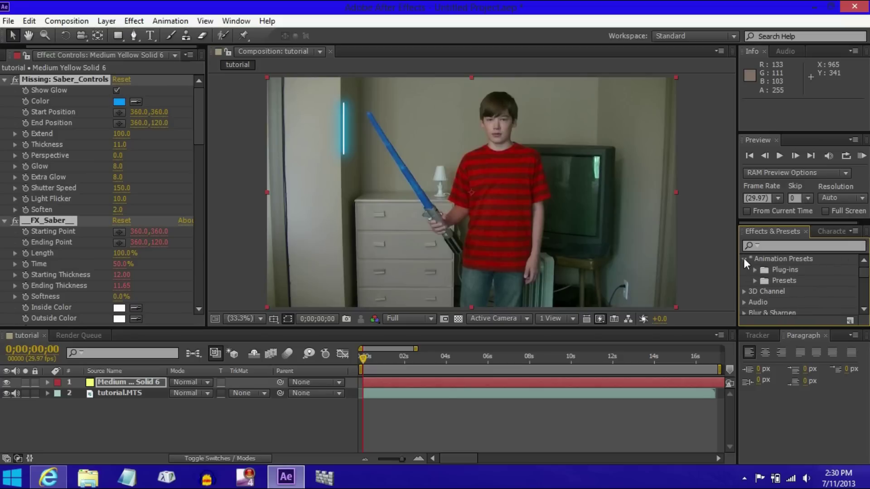
left_click(744, 259)
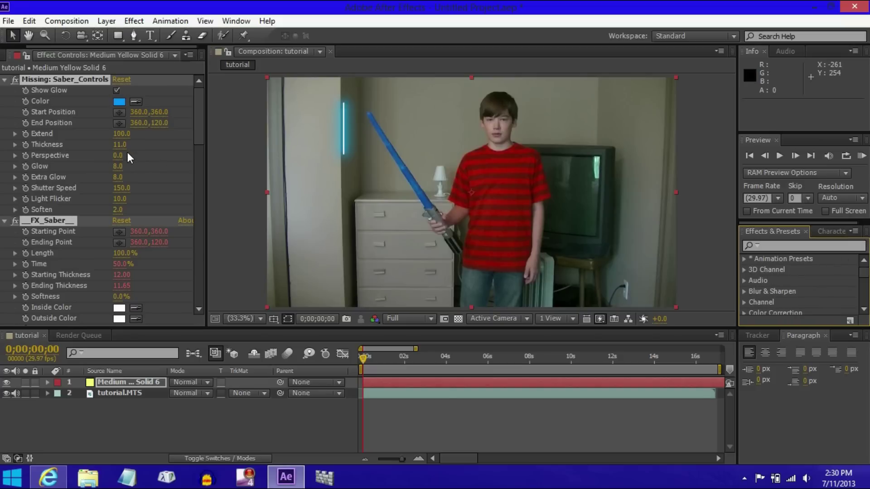
Raise saber Thickness to 26.1, set Start Position to 759.0,603.0, and align the tip
left_click_drag(120, 145, 190, 148)
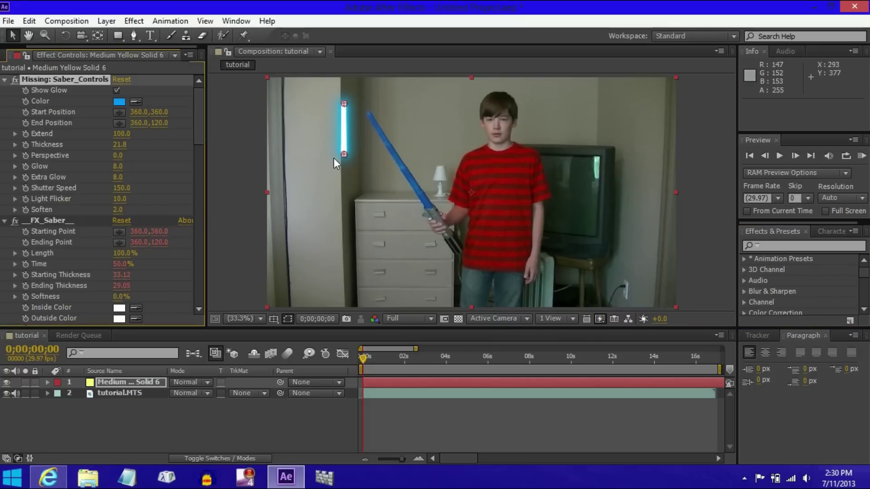
left_click_drag(341, 153, 427, 205)
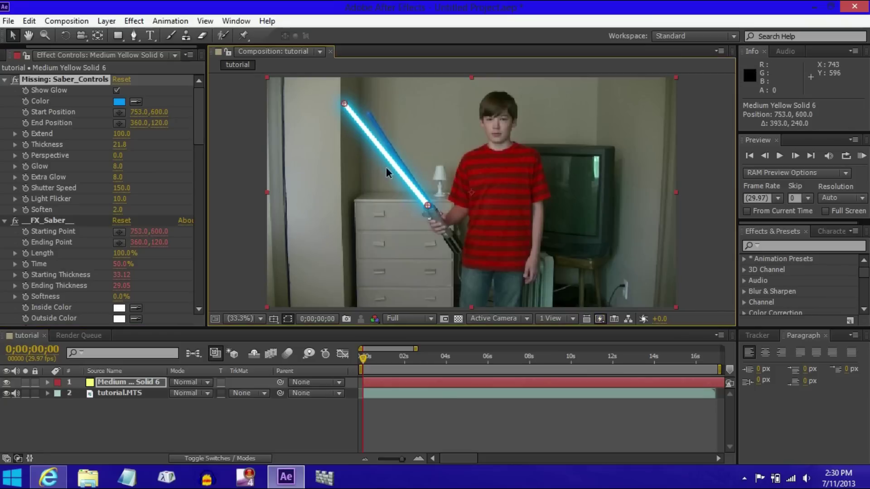
left_click_drag(343, 105, 359, 104)
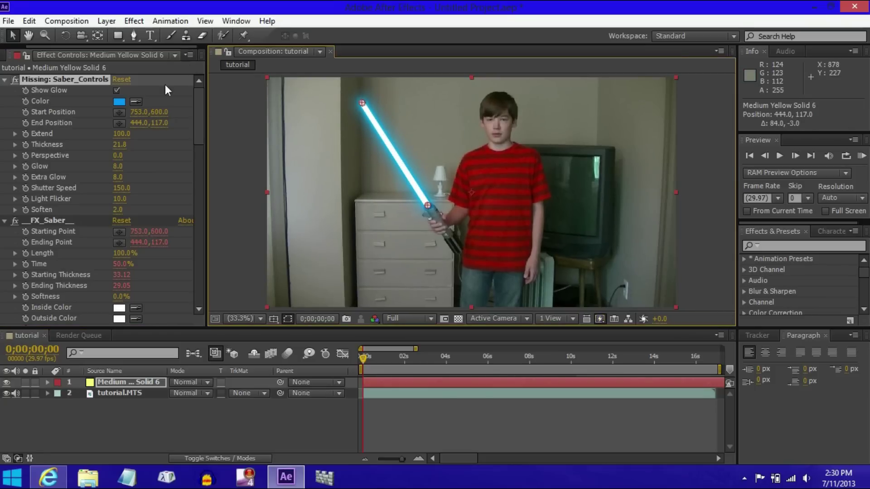
left_click(260, 179)
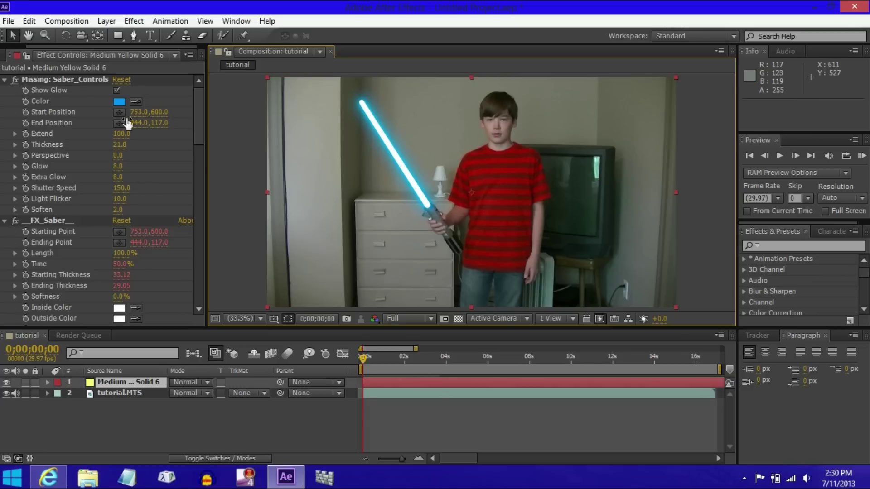
key("F2")
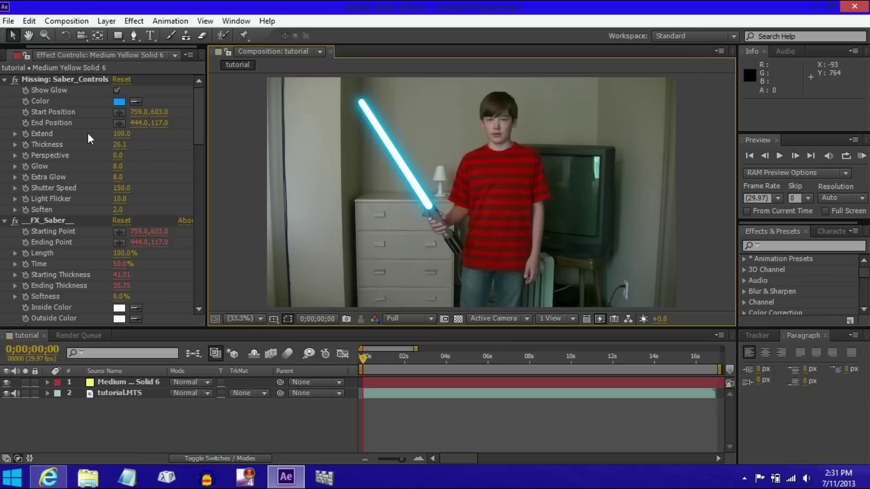
At frame 5, drag the saber's tip and base points onto the toy sword's tip and hilt
left_click(25, 111)
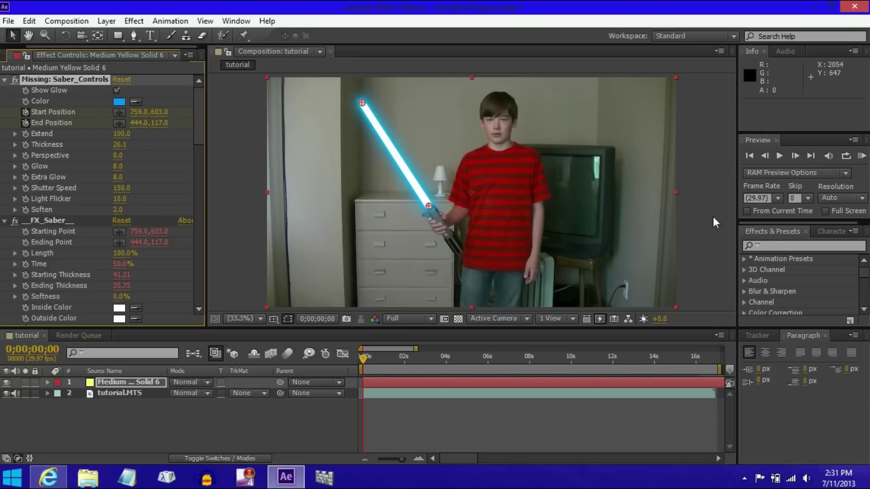
left_click(794, 155)
left_click(795, 156)
left_click(794, 155)
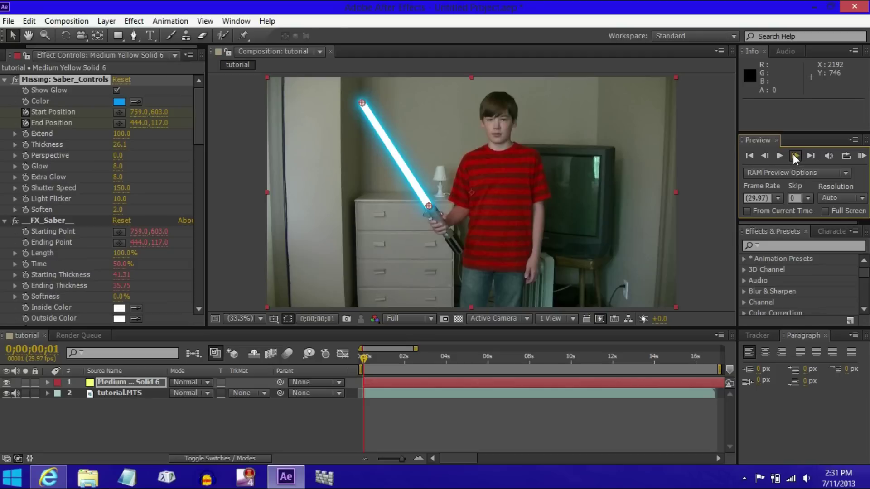
left_click(794, 156)
key("Page_Down")
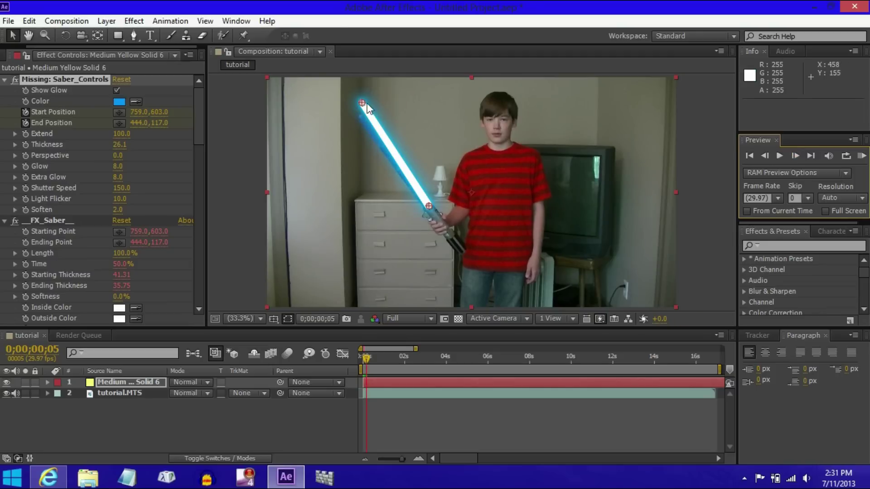
left_click_drag(358, 106, 348, 109)
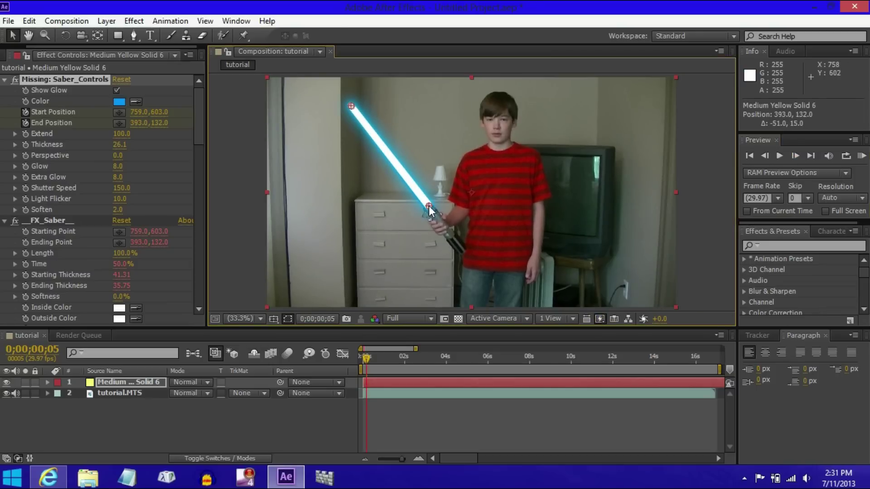
left_click_drag(428, 207, 427, 207)
Step back and forth through the frames to check the saber follows the sword
left_click(764, 161)
left_click(764, 160)
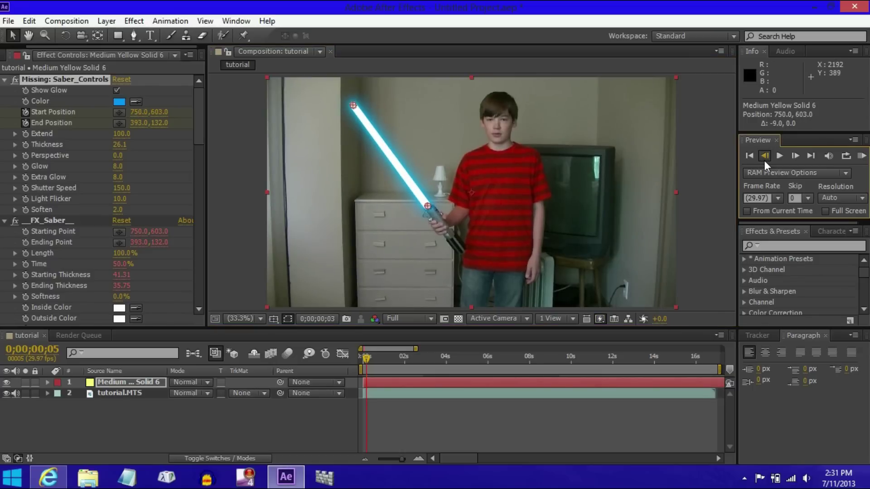
left_click(764, 161)
left_click(764, 161)
left_click(764, 160)
left_click(764, 161)
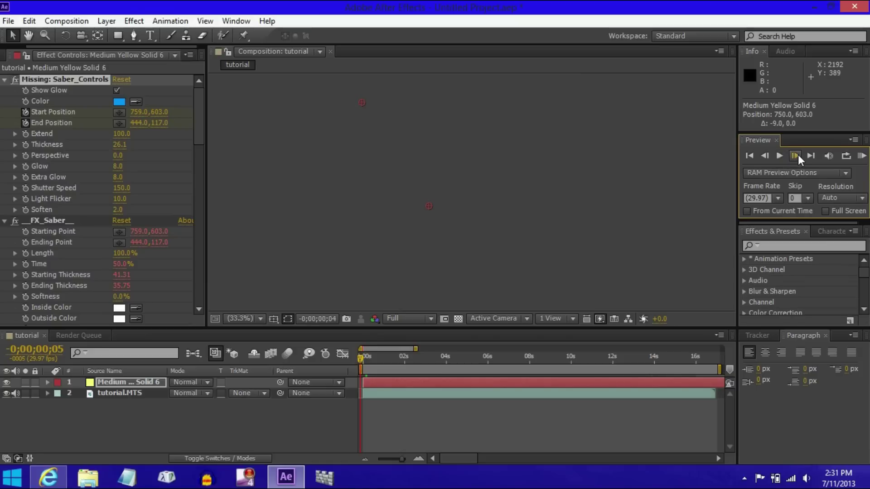
key("Page_Up")
left_click(796, 155)
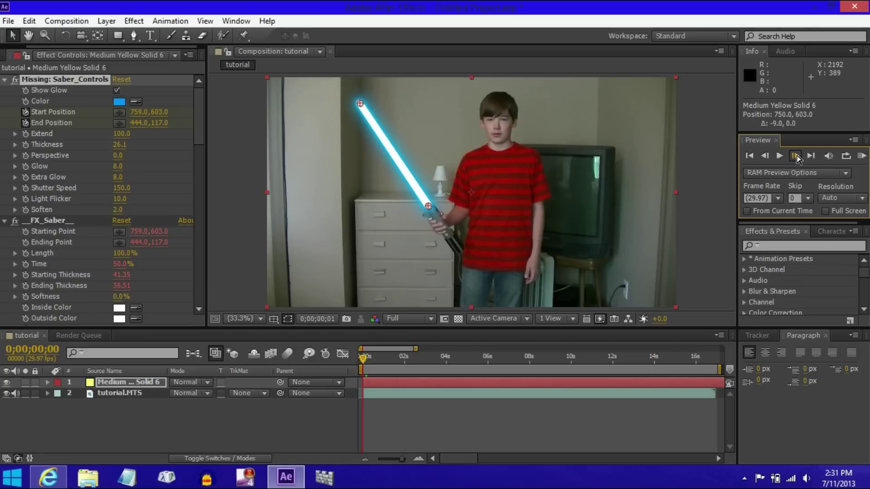
left_click(796, 154)
left_click(796, 154)
left_click(796, 154)
left_click(796, 155)
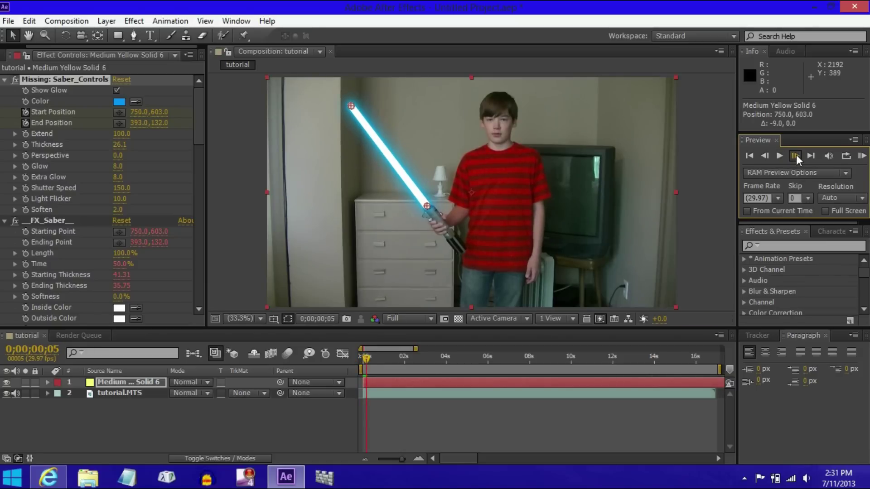
left_click(796, 155)
left_click(451, 114)
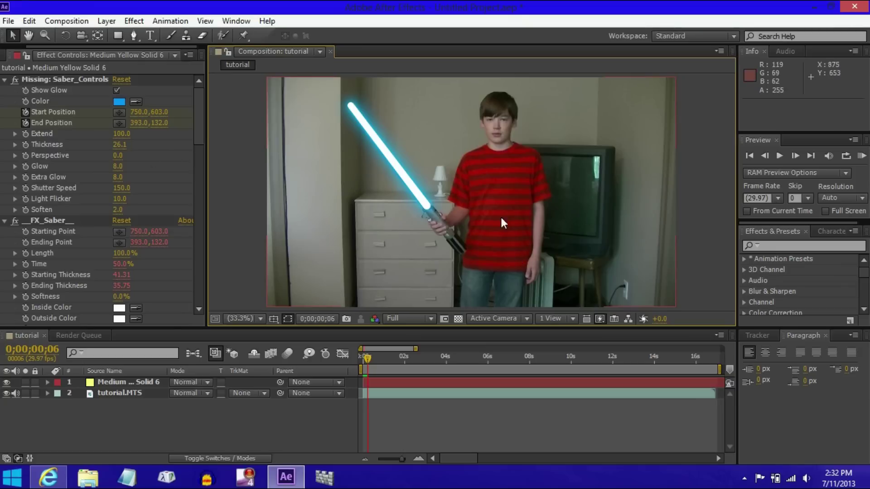
left_click(765, 156)
At the first frame, set the saber's Extend to 0
left_click(766, 156)
left_click(765, 156)
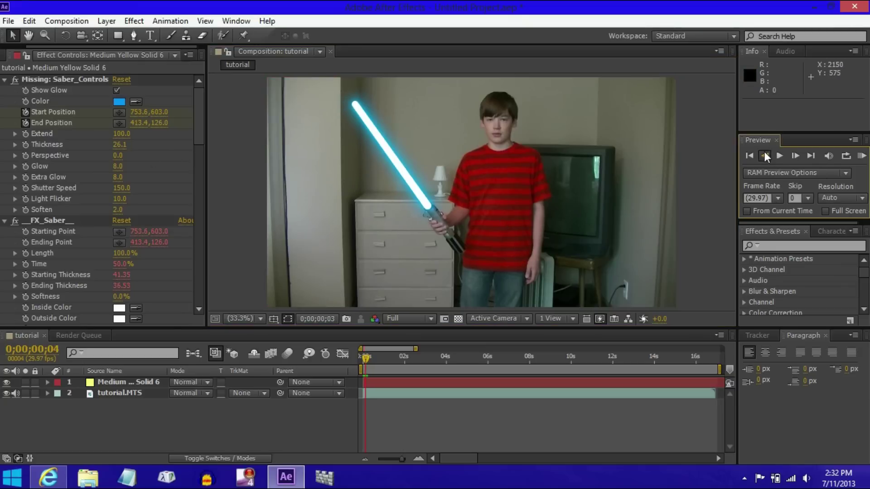
left_click(766, 156)
left_click(765, 156)
left_click(765, 156)
left_click(374, 129)
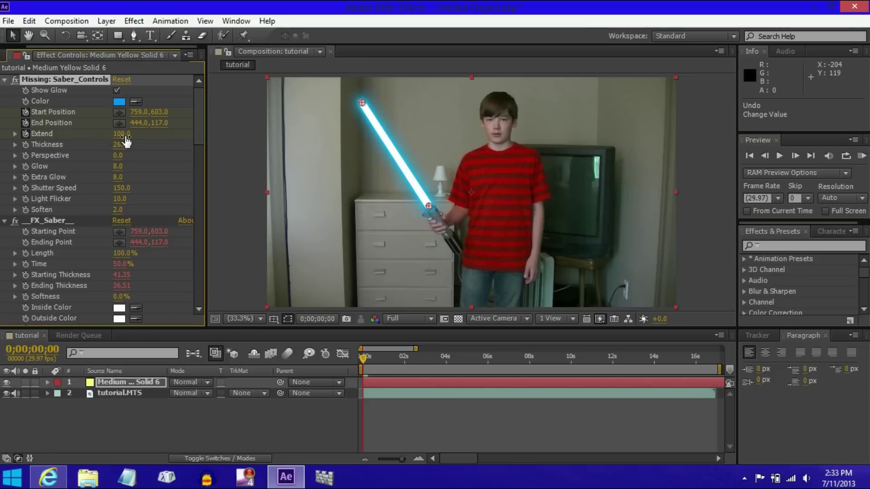
key("F2")
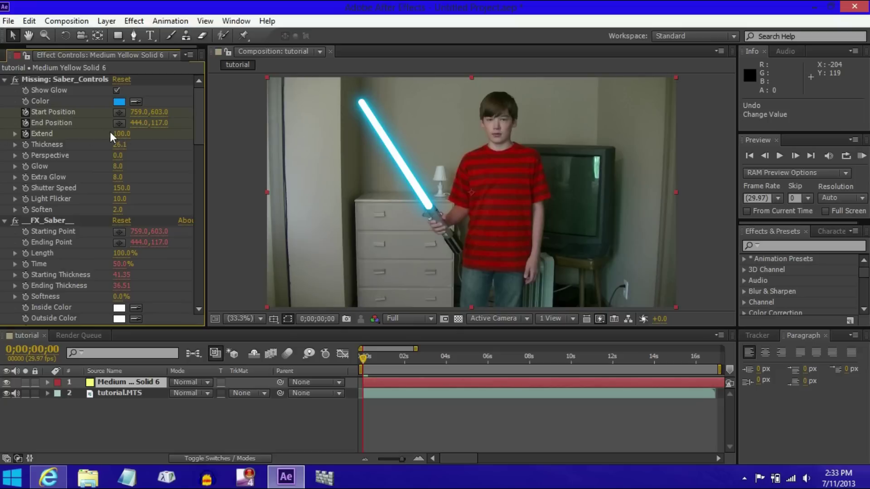
left_click_drag(111, 136, 3, 154)
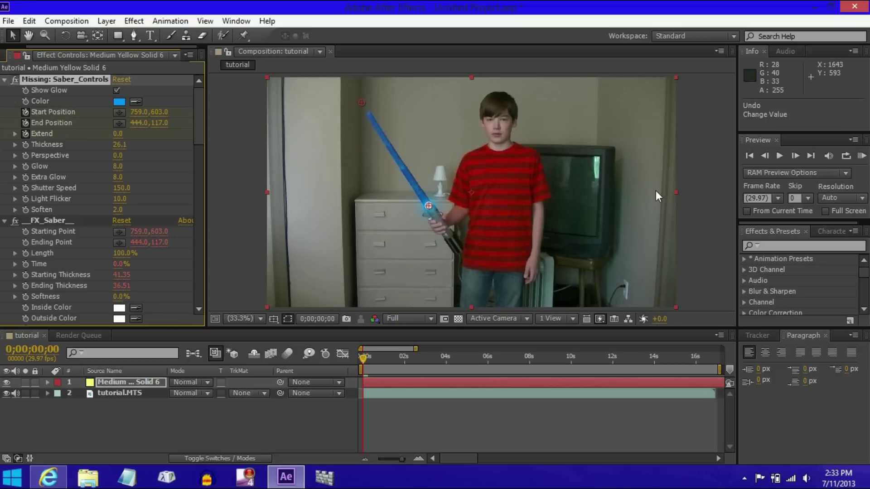
At frame 10, set Extend to 100 and realign the blade's tip and base with the sword
left_click(795, 157)
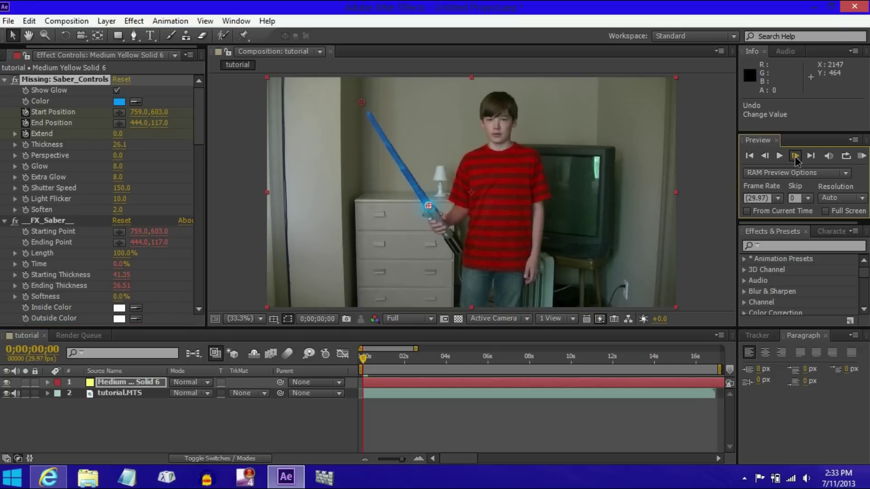
left_click(795, 157)
left_click(796, 157)
left_click(796, 156)
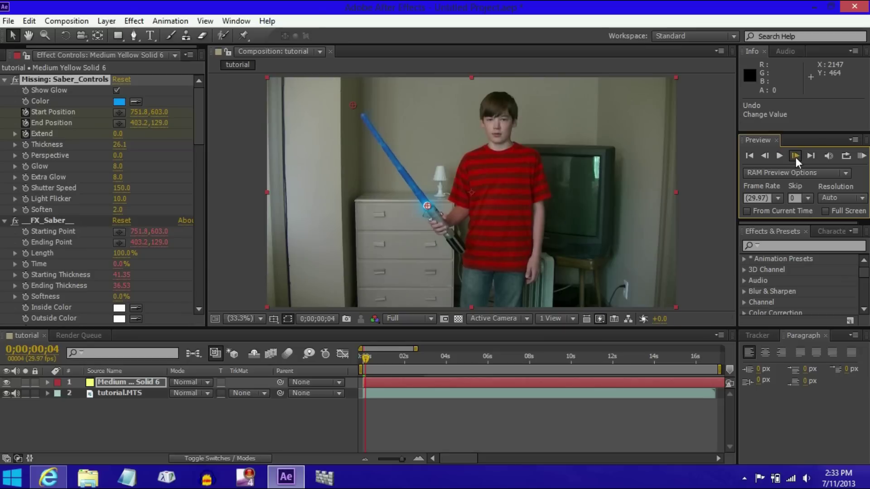
left_click(795, 156)
left_click(796, 157)
left_click(796, 157)
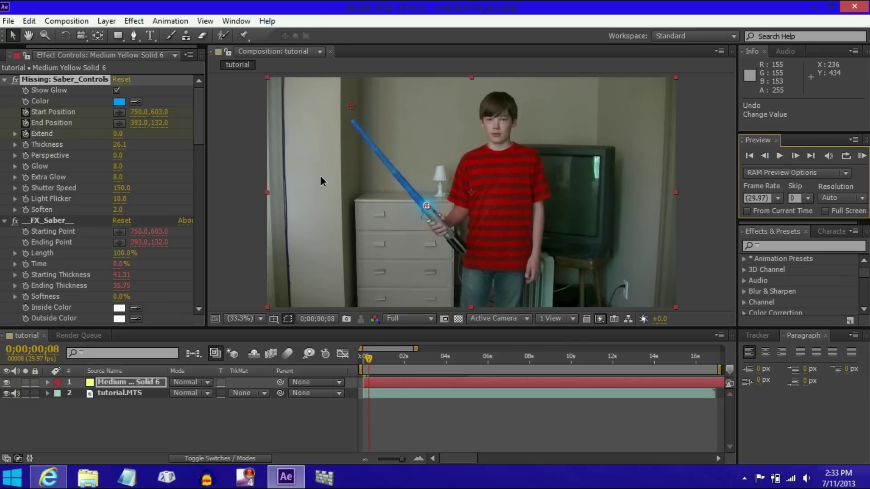
key("Page_Down")
key("Page_Down")
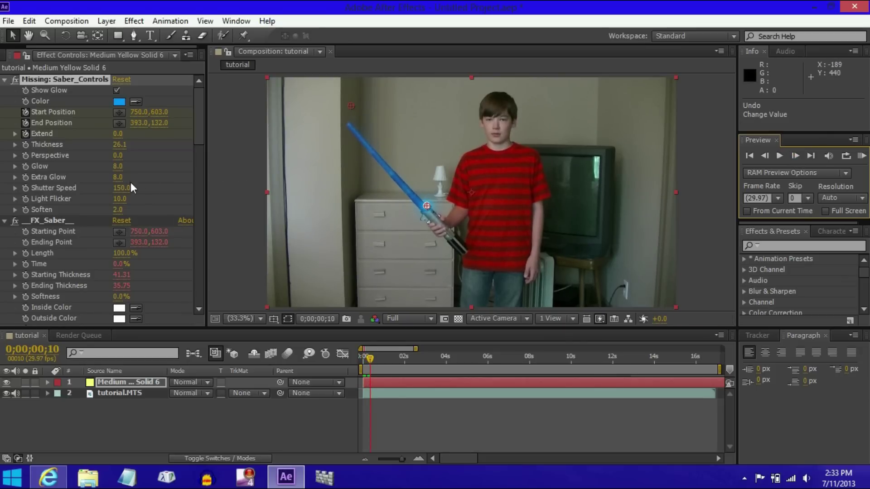
left_click(118, 133)
type("100")
key("Return")
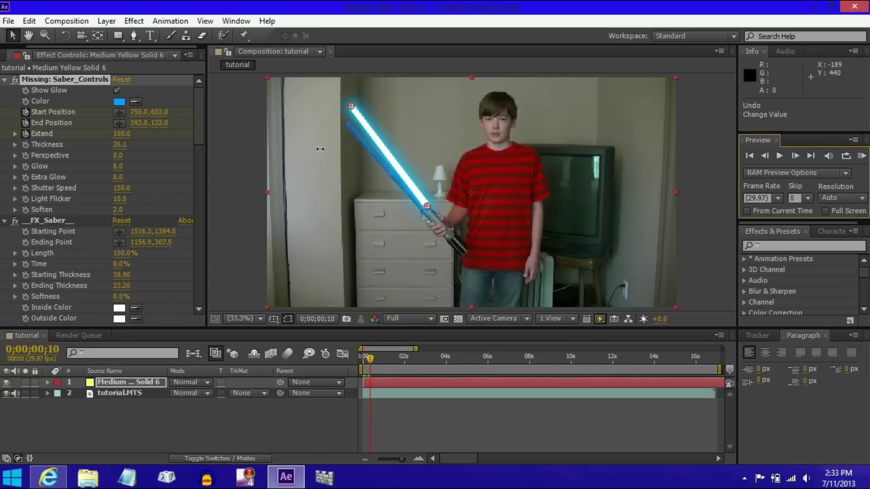
left_click_drag(353, 107, 339, 114)
left_click_drag(426, 206, 425, 208)
Preview the extend-on animation from the start of the clip
left_click_drag(368, 358, 357, 358)
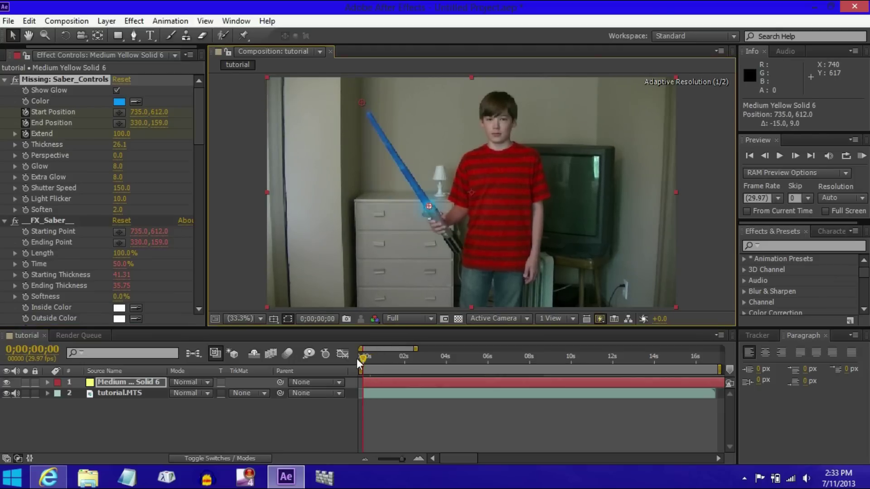
left_click(780, 156)
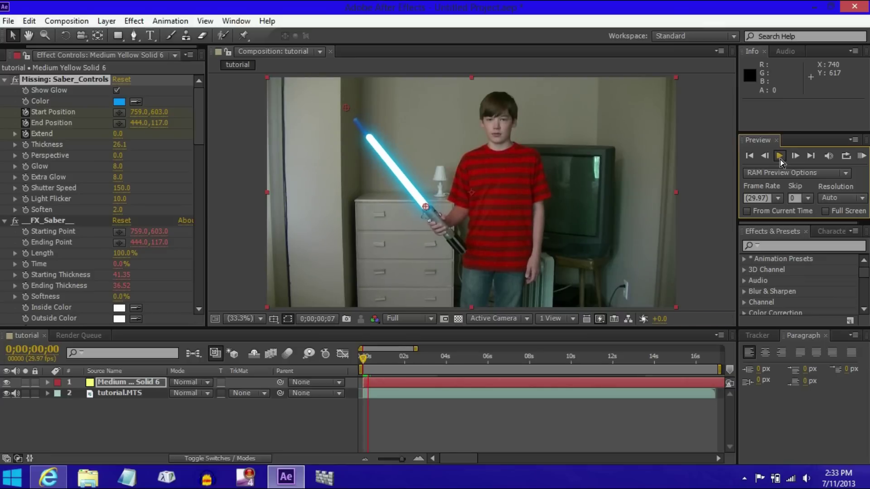
left_click(780, 156)
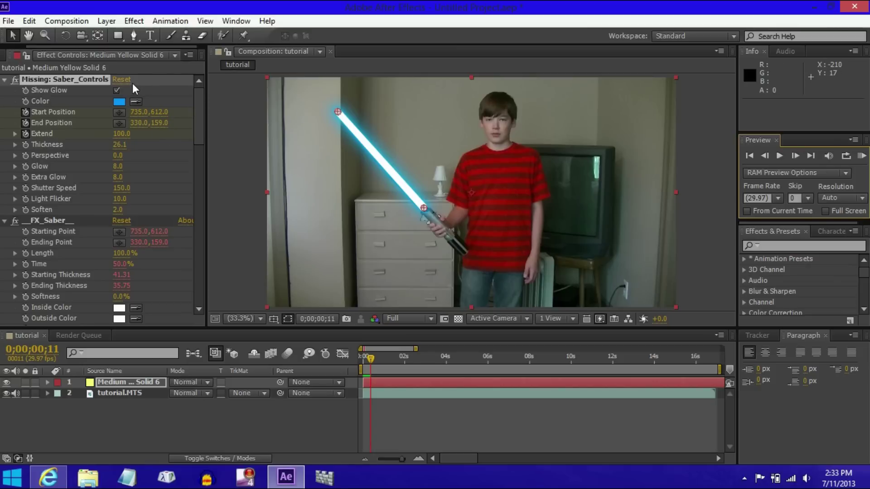
Turn off Show Glow and pull the blade tip point down onto the sword tip
left_click(114, 91)
right_click(114, 92)
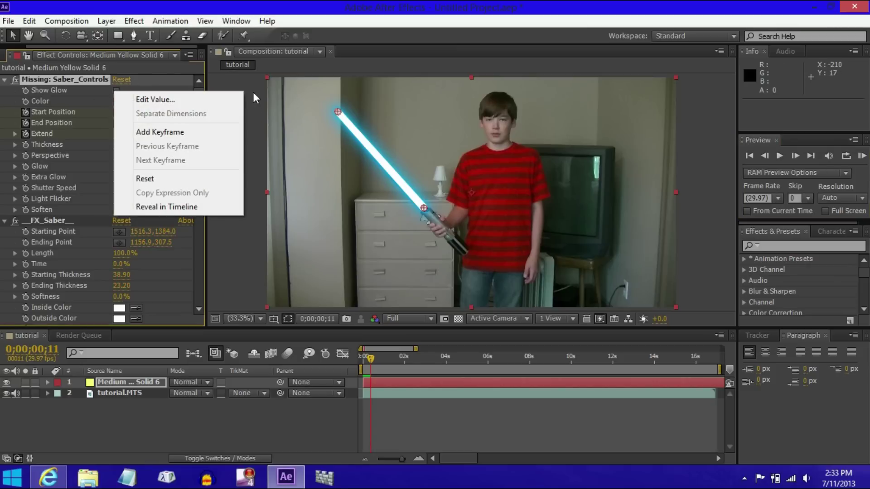
left_click(323, 120)
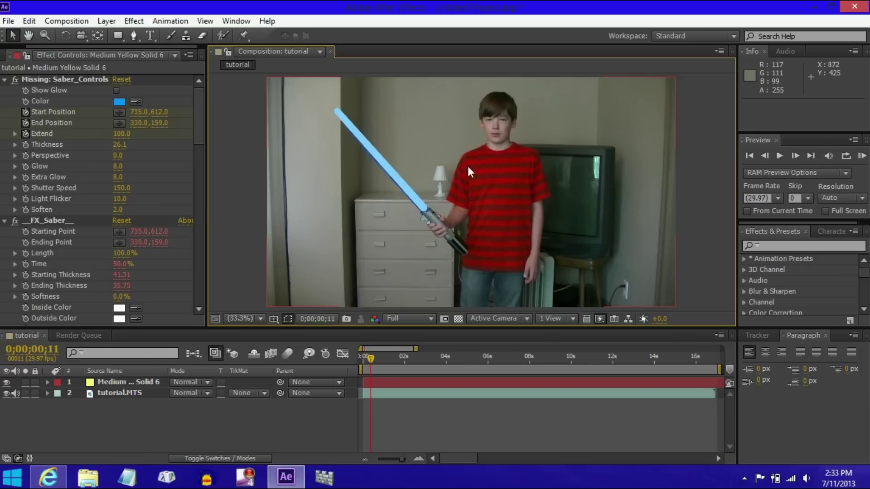
left_click(98, 83)
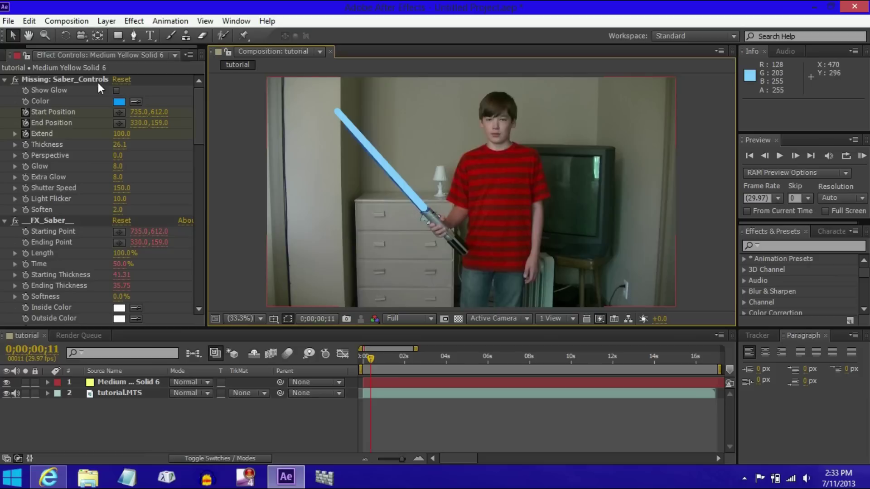
left_click(61, 81)
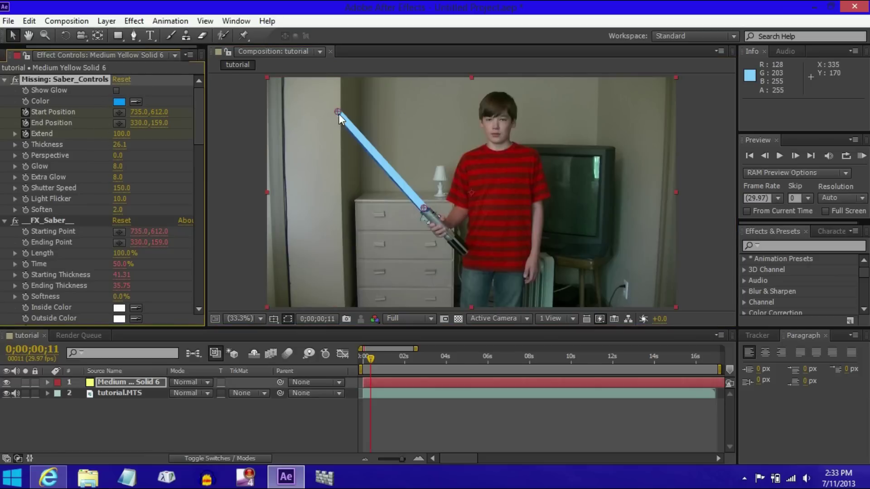
mouse_move(339, 114)
left_mouse_down()
mouse_move(348, 203)
mouse_move(386, 179)
mouse_move(340, 121)
left_mouse_up()
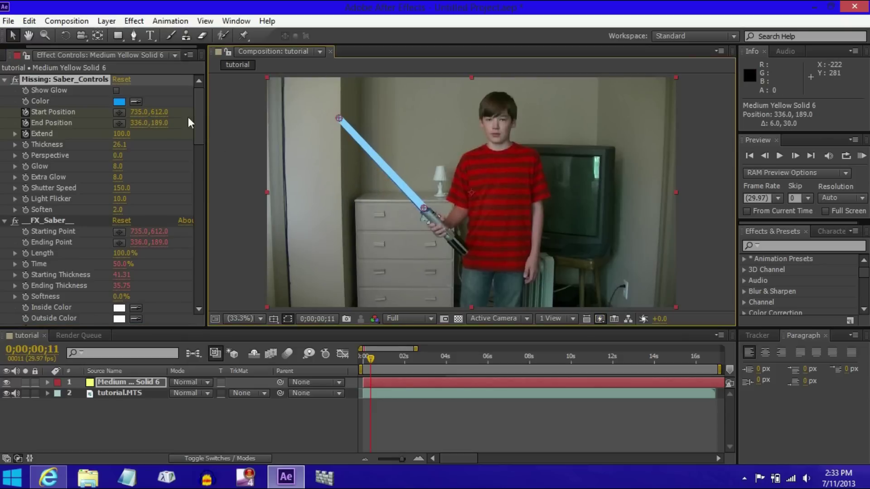
Test the glow, undo the accidental layer shift, then switch Show Glow back off
left_click(117, 91)
mouse_move(340, 124)
left_mouse_down()
mouse_move(348, 132)
mouse_move(357, 122)
left_mouse_up()
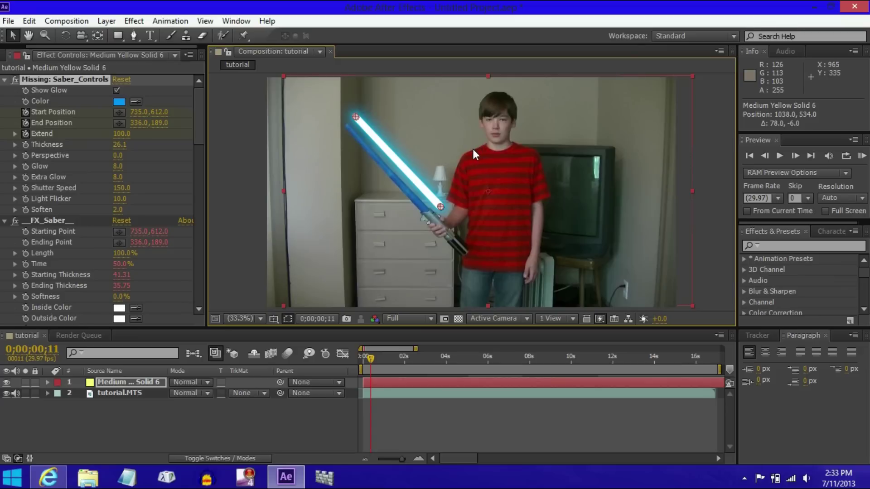
key("ctrl+z")
left_click(116, 90)
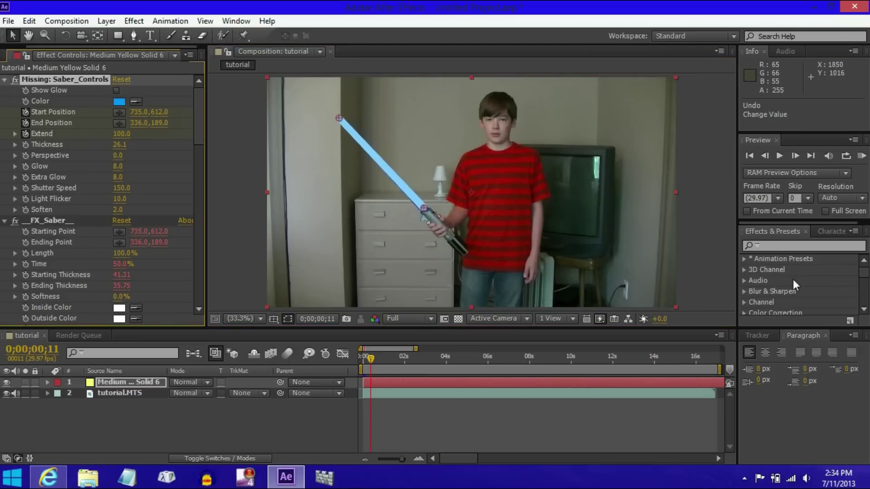
left_click(794, 155)
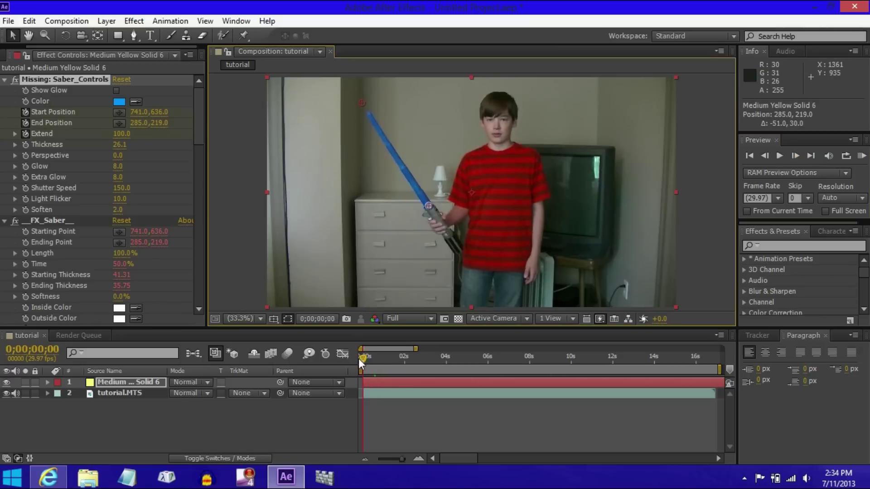
Keyframe the saber's start and end points onto the sword across the early frames
left_click(365, 358)
left_click(386, 360)
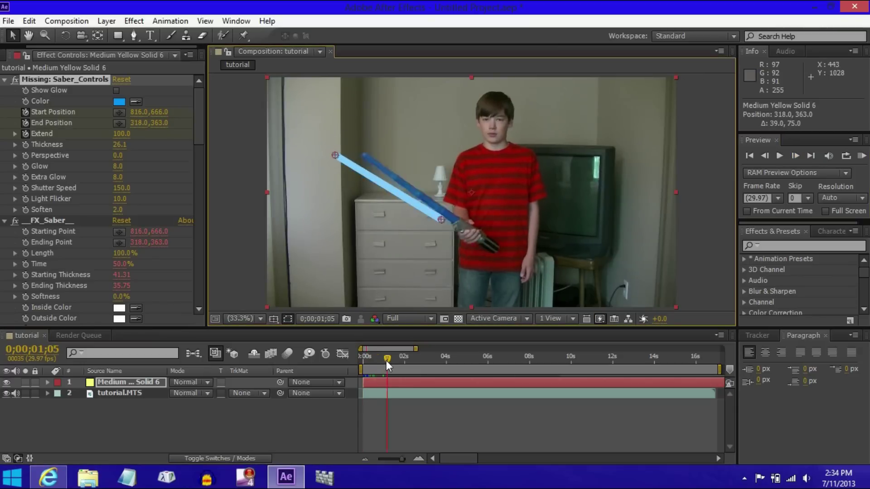
left_click_drag(335, 156, 353, 154)
left_click_drag(453, 218, 466, 216)
left_click(393, 358)
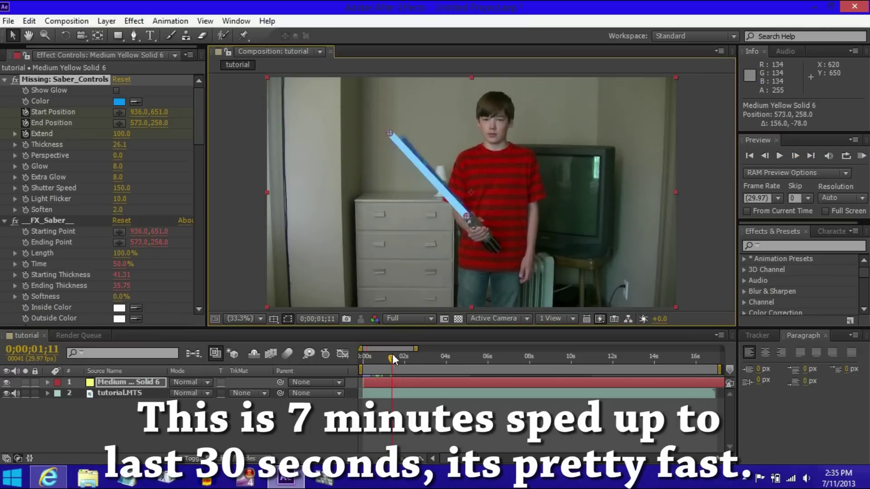
left_click_drag(398, 140, 422, 115)
left_click_drag(467, 245, 480, 209)
left_click_drag(420, 115, 461, 101)
left_click_drag(472, 217, 481, 205)
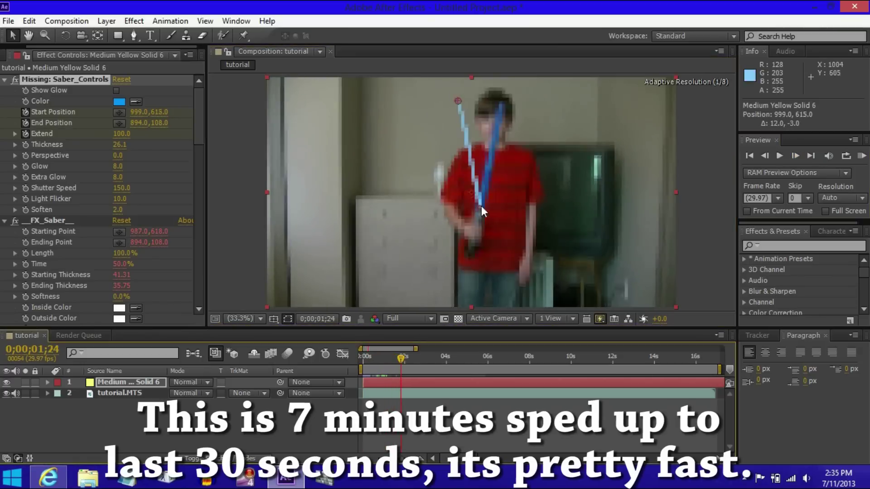
left_click(401, 358)
left_click_drag(453, 145, 542, 102)
left_click_drag(481, 206, 480, 204)
Continue realigning the beam's base and tip on later frames up to 3;10
left_click(404, 359)
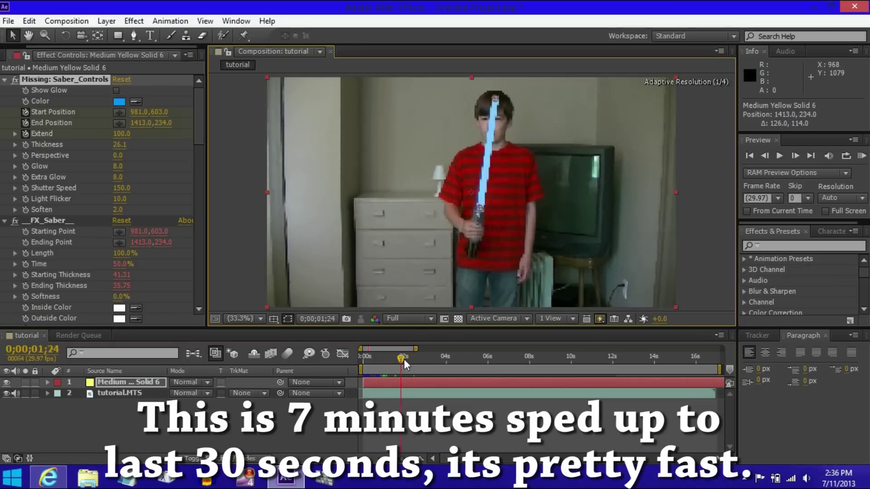
left_click_drag(537, 102, 543, 167)
left_click(421, 358)
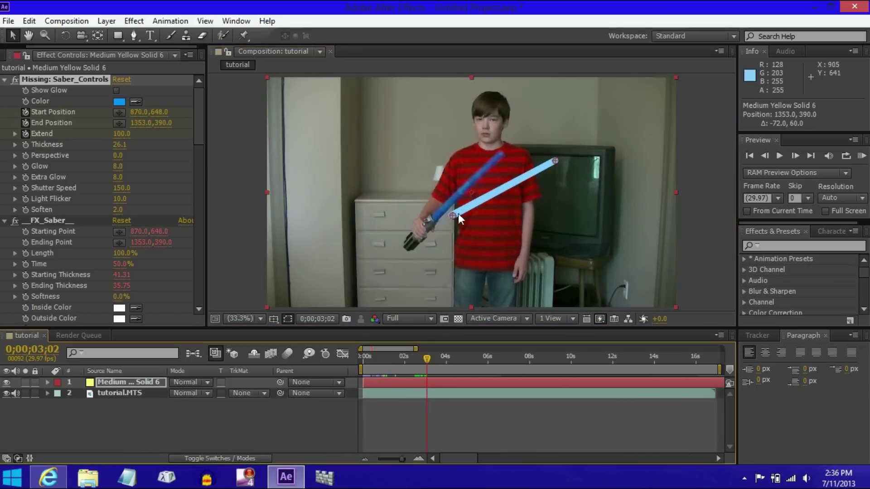
left_click_drag(465, 210, 433, 214)
left_click(423, 358)
left_click(424, 358)
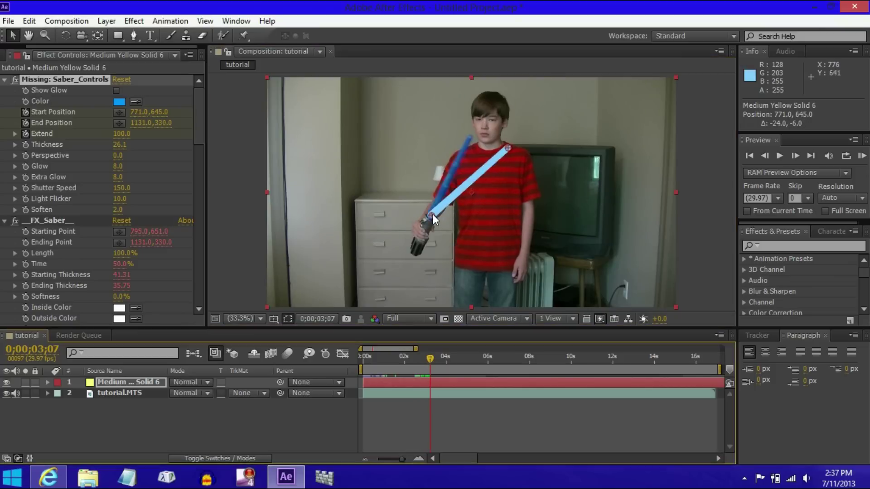
left_click(430, 357)
left_click_drag(542, 164, 453, 123)
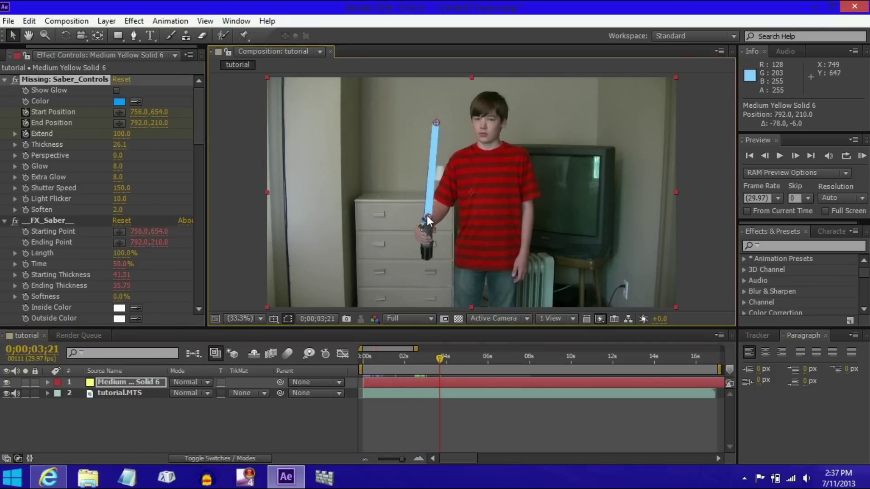
left_click(433, 358)
left_click(433, 358)
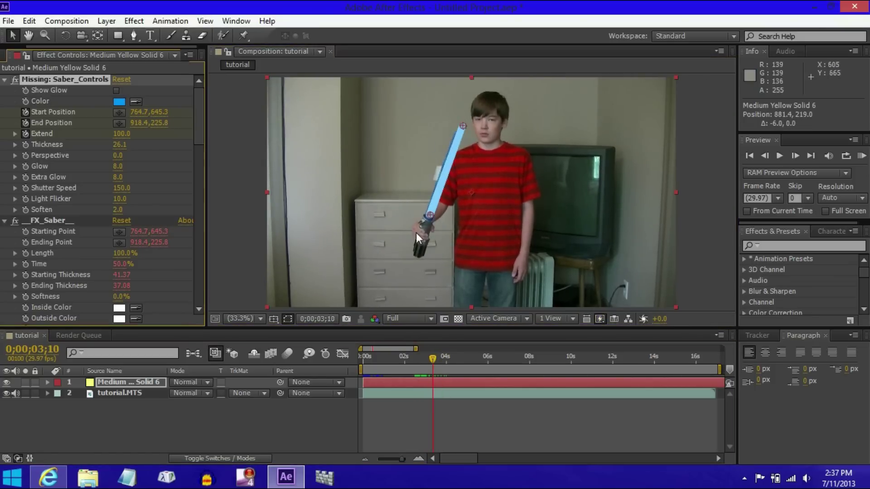
Lower Light Flicker to 6.5 while briefly checking the glow
left_click(117, 91)
left_click_drag(118, 199, 122, 208)
left_click(116, 90)
Realign the beam's tip and base on the remaining frames up to 5;00
left_click(450, 358)
left_click_drag(462, 125, 420, 125)
left_click_drag(430, 215, 431, 219)
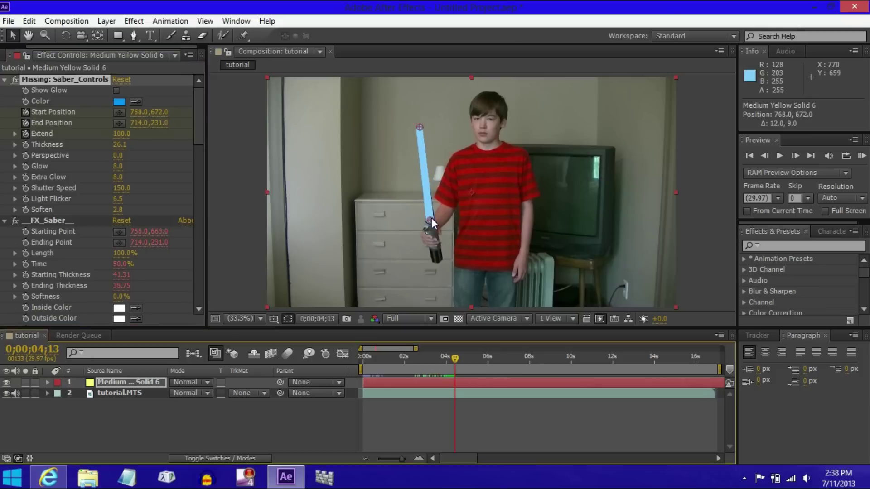
left_click(459, 358)
left_click_drag(420, 125, 415, 118)
left_click(460, 358)
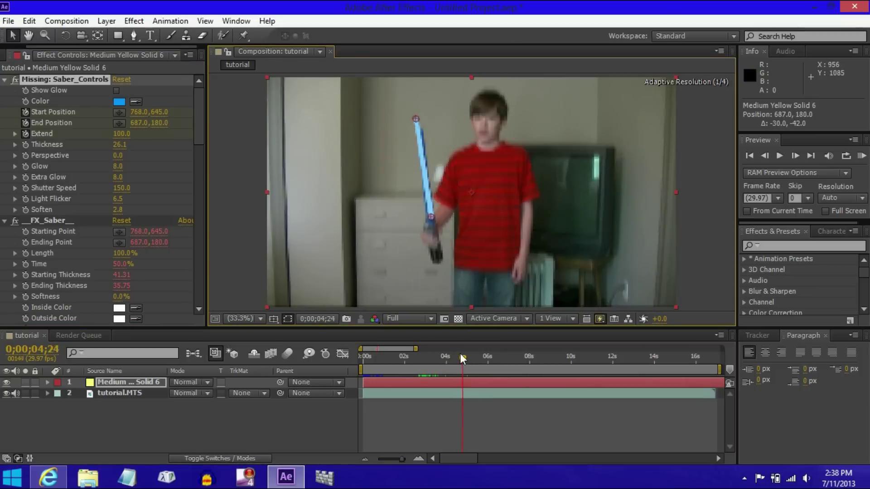
left_click_drag(431, 220, 431, 216)
left_click(472, 358)
left_click(467, 358)
Trim the tutorial.MTS footage and saber solid layers to end at 5;00
left_click(119, 392)
key("alt+]")
left_click(128, 382)
key("alt+]")
Scrub back through the clip to 4;01 to check the saber's alignment
left_click(47, 382)
left_click(48, 382)
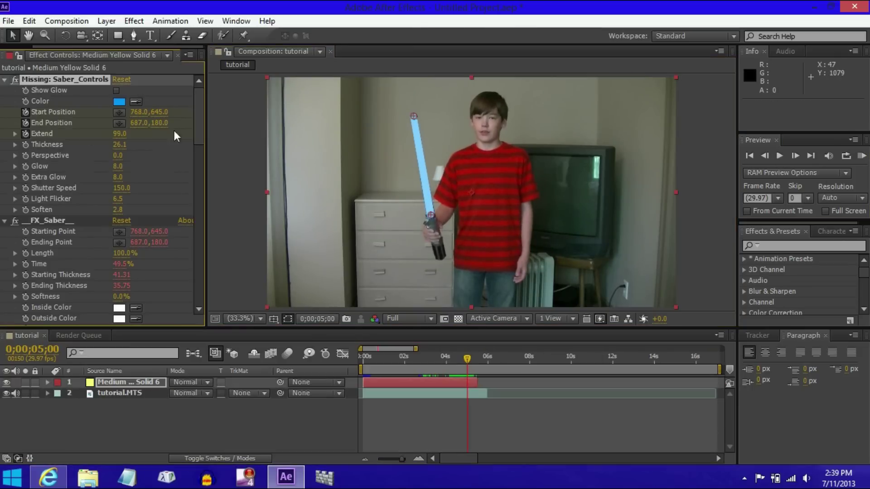
left_click(764, 155)
left_click(796, 156)
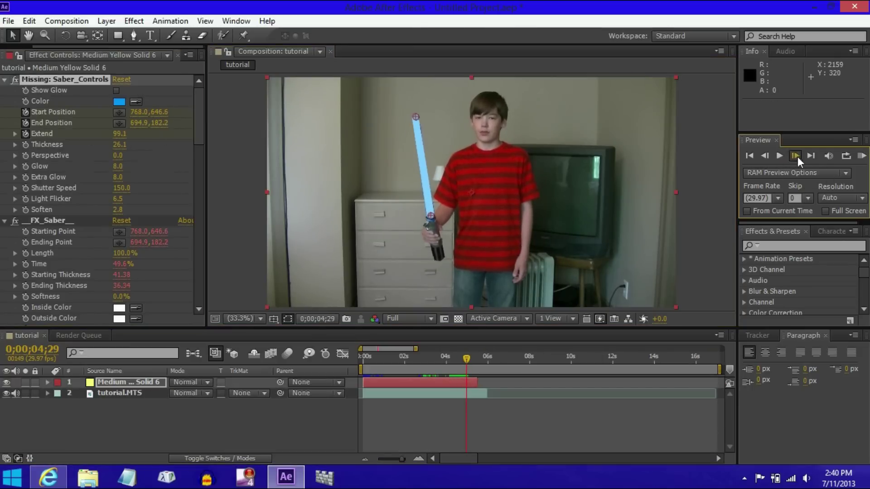
mouse_move(463, 358)
left_mouse_down()
mouse_move(410, 357)
mouse_move(446, 358)
left_mouse_up()
left_click(63, 79)
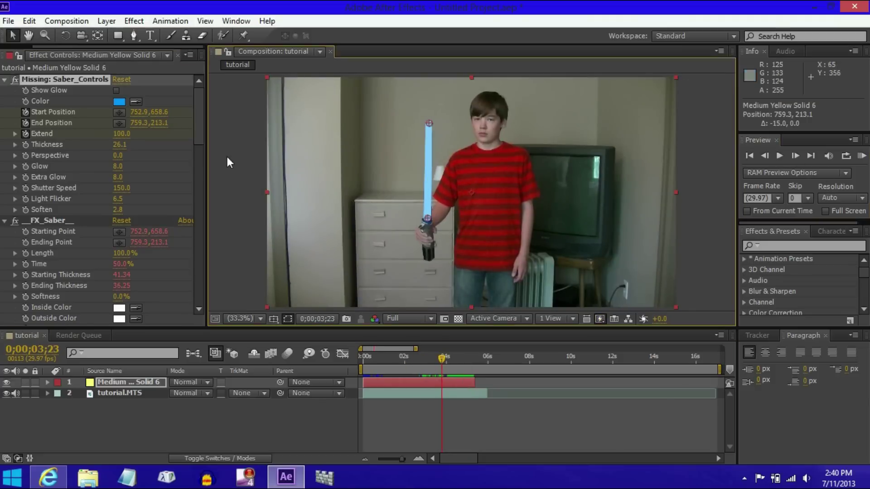
Preview the glowing saber and scrub the timeline to watch the blade extend from the hilt
left_click(779, 156)
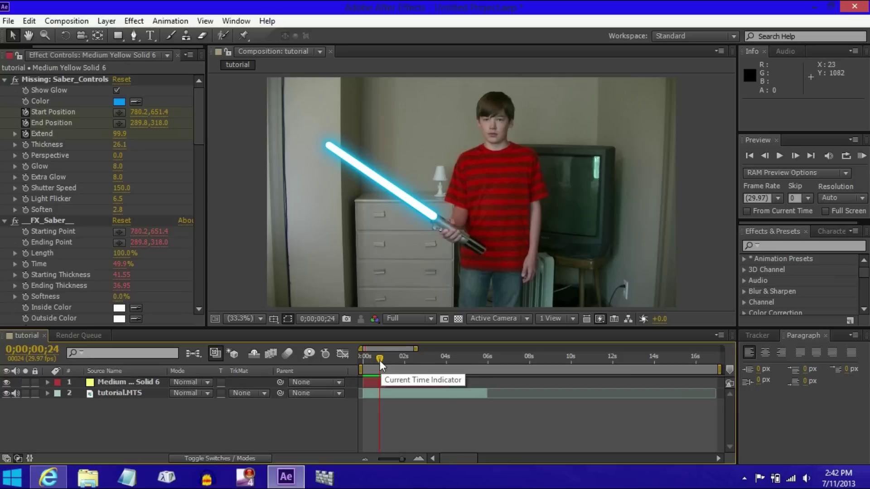
left_click_drag(380, 360, 409, 361)
left_click(391, 357)
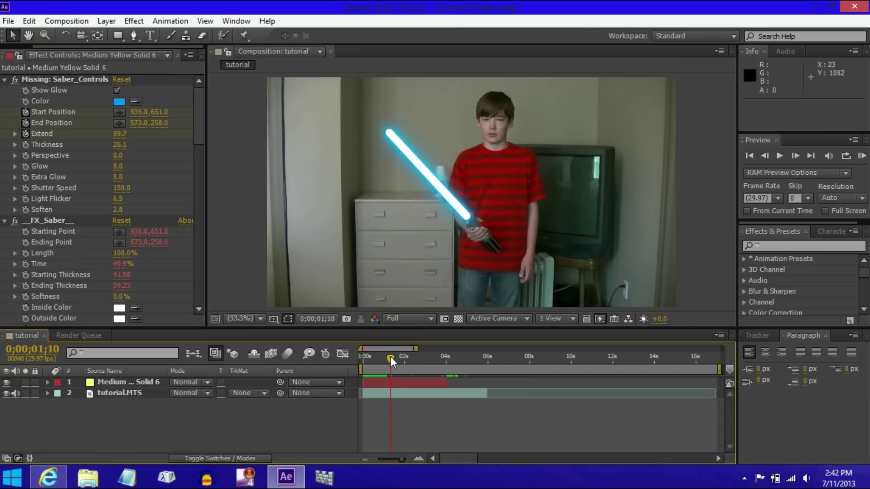
left_click_drag(391, 357, 363, 337)
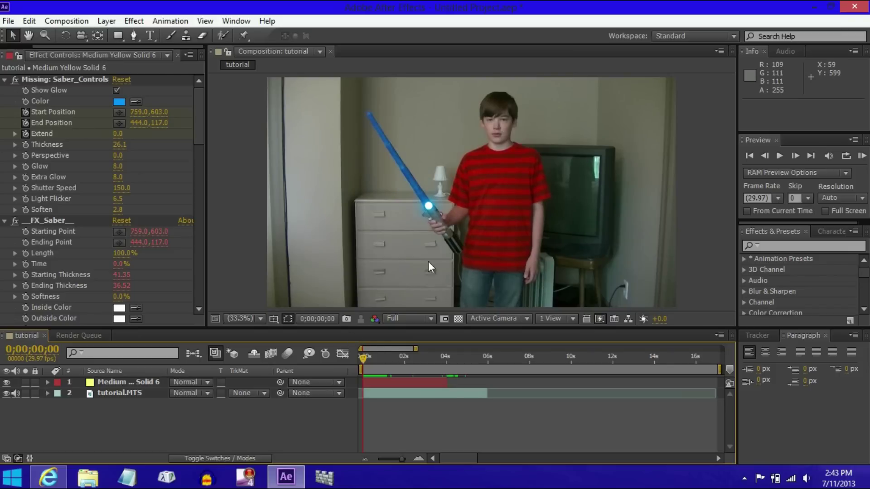
left_click_drag(367, 356, 393, 360)
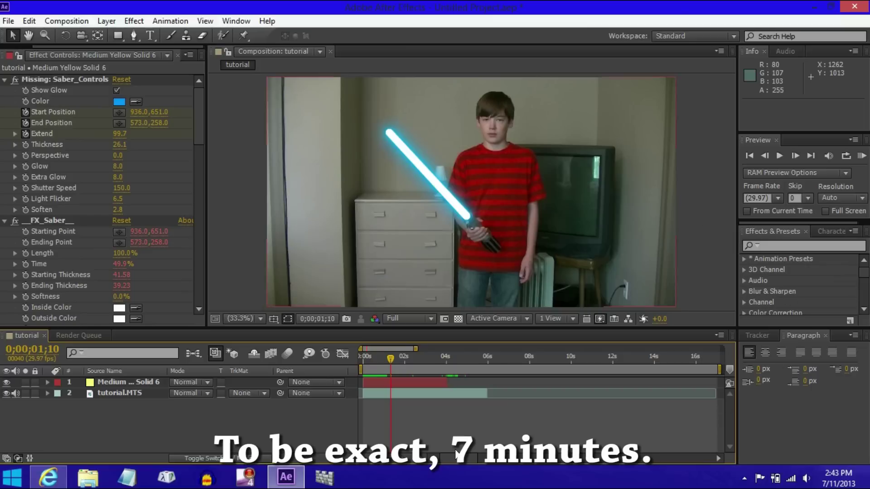
key("Page_Up")
key("Page_Up")
key("Page_Up")
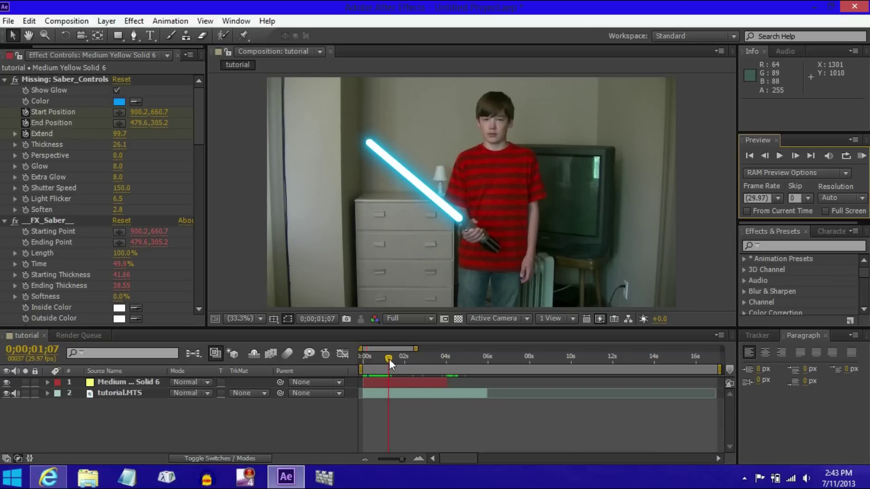
mouse_move(390, 360)
left_mouse_down()
mouse_move(398, 358)
mouse_move(367, 358)
mouse_move(380, 359)
left_mouse_up()
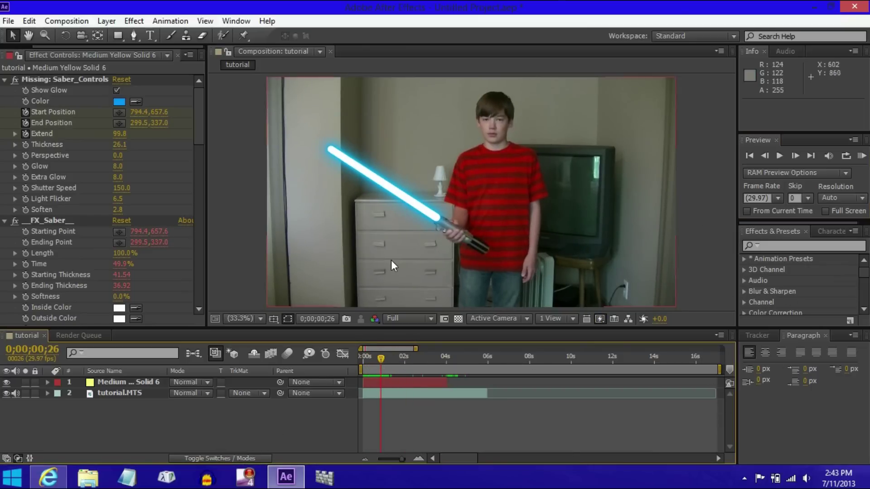